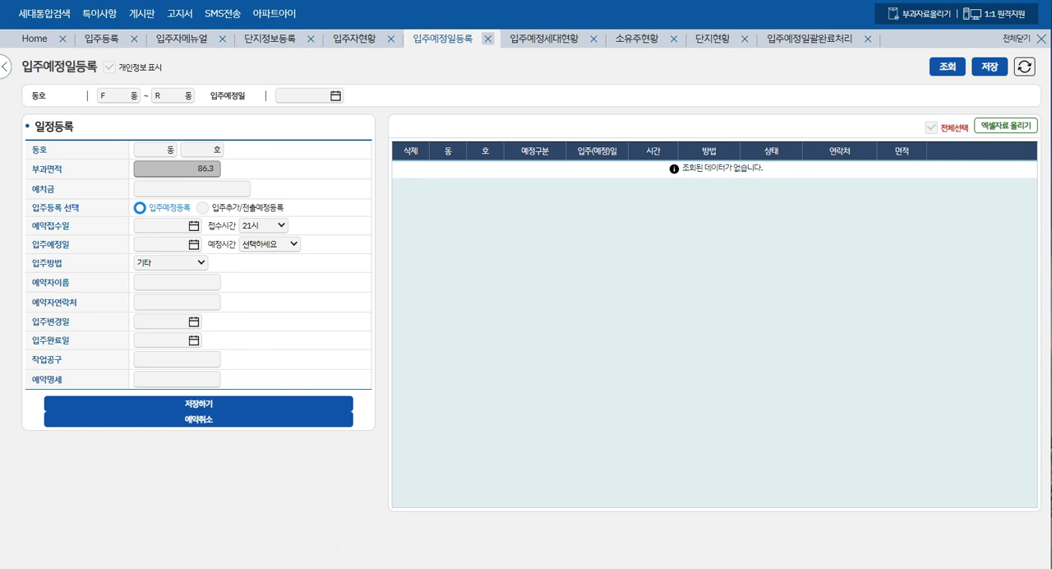
- Capture a new snip of the resident-management navigation menu and bring the capture window over the 입주예정일등록 page
left_click(377, 441)
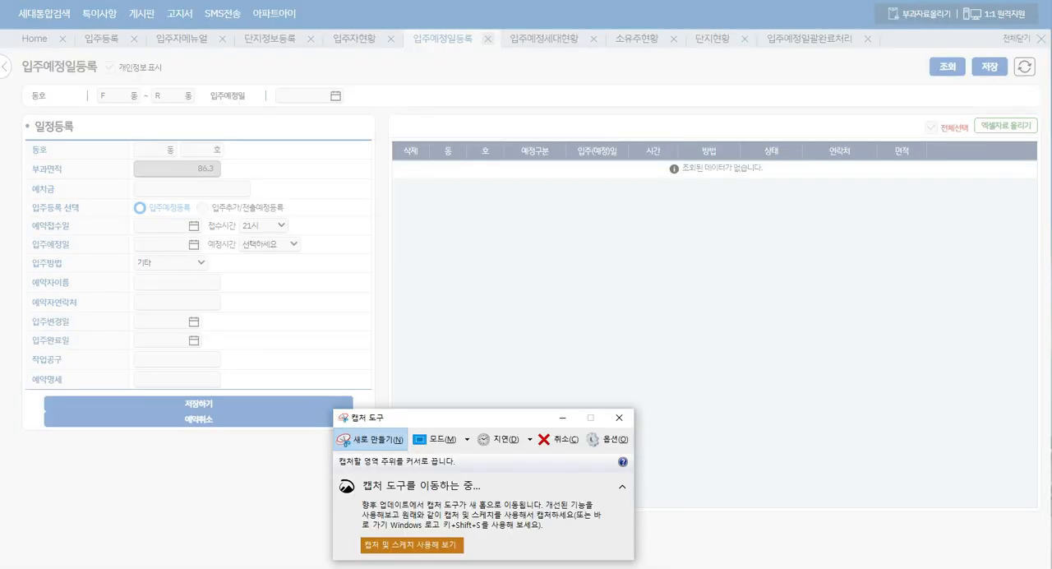
left_click_drag(0, 113, 2, 533)
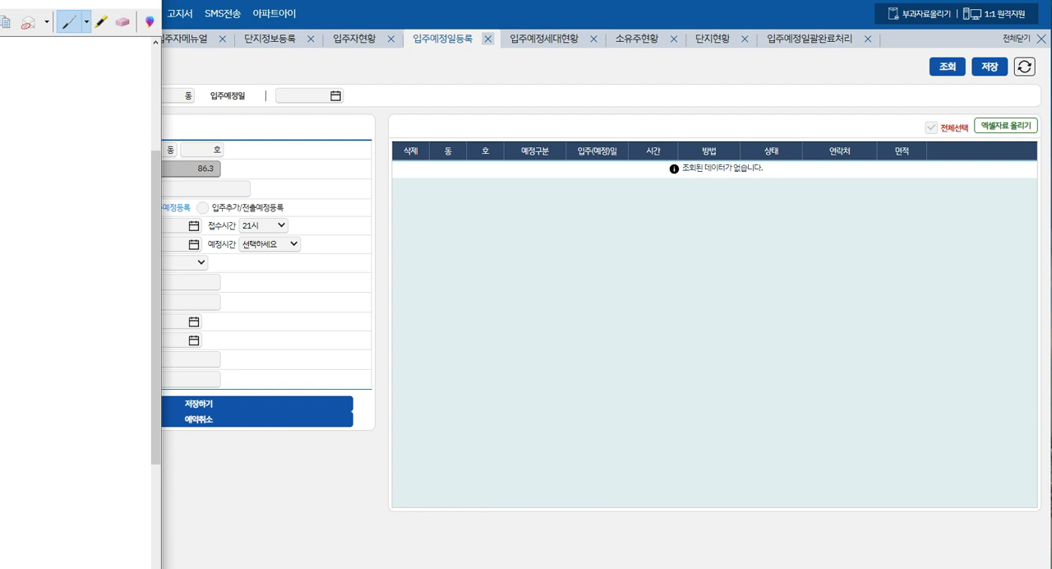
left_click_drag(0, 0, 559, 10)
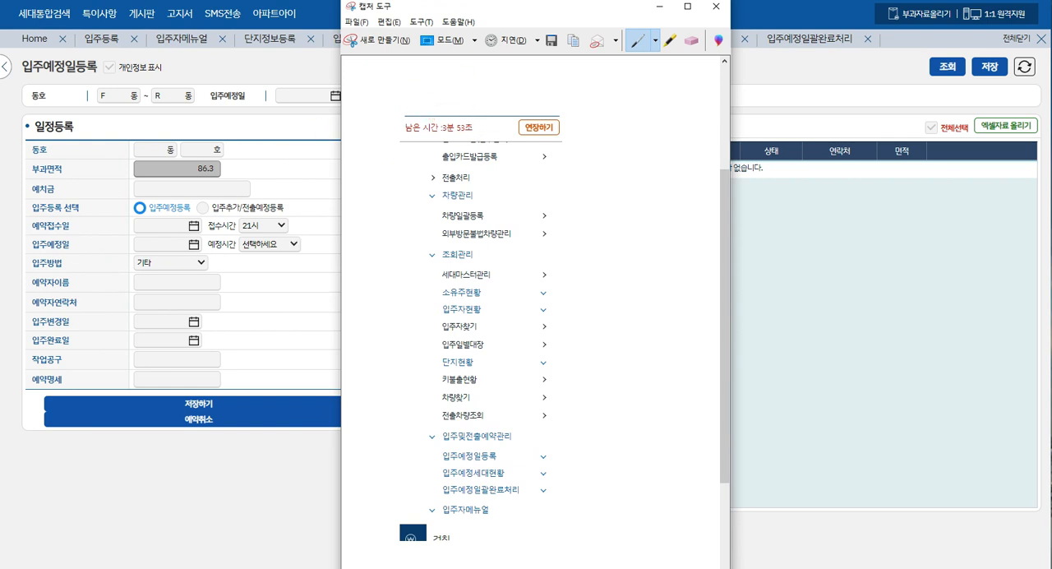
key("alt+Tab")
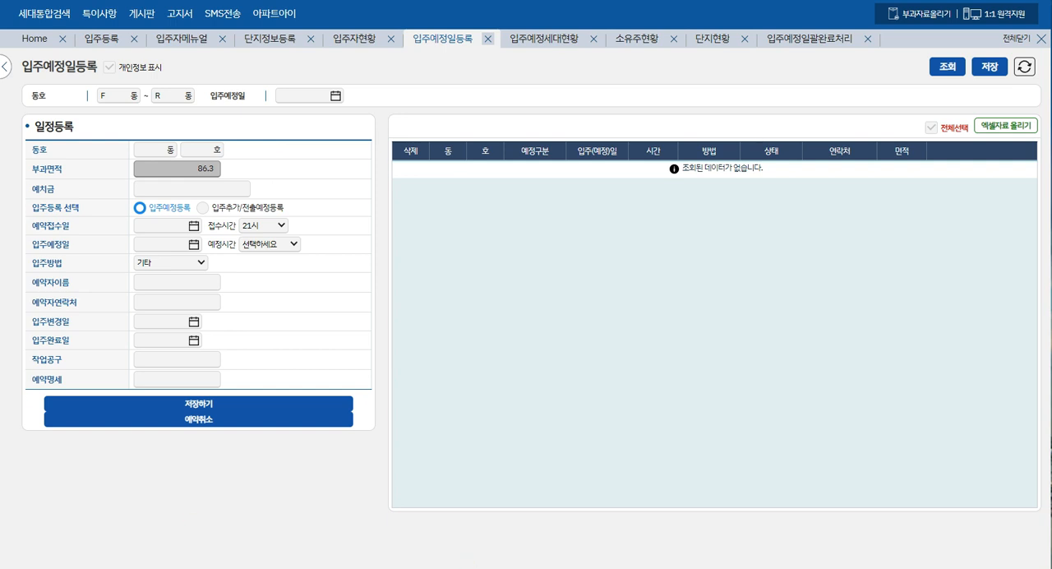
key("alt+Tab")
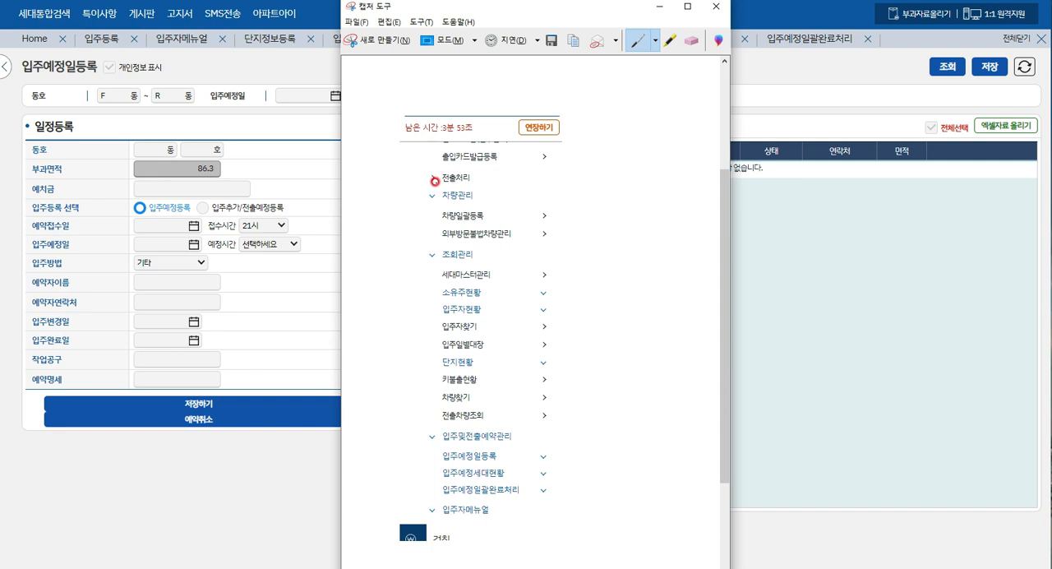
- Mark 차량관리, 조회관리 and 입주및전출예약관리 in red pen on the captured menu, and put the capture window away
left_click_drag(442, 200, 475, 196)
left_click_drag(443, 262, 483, 260)
mouse_move(442, 445)
left_mouse_down()
mouse_move(522, 422)
mouse_move(430, 437)
mouse_move(451, 445)
left_mouse_up()
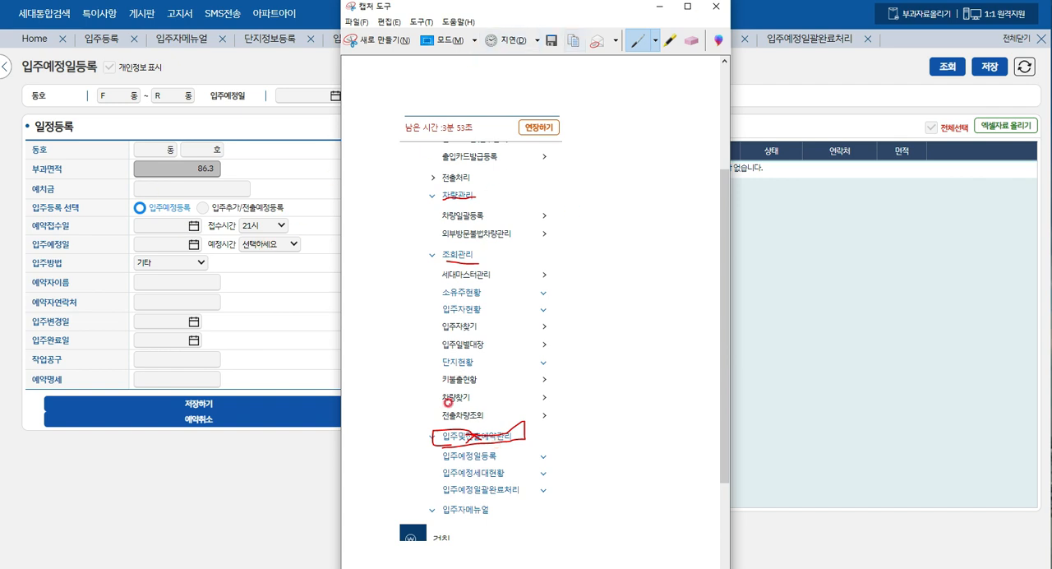
mouse_move(418, 420)
left_mouse_down()
mouse_move(439, 429)
mouse_move(456, 402)
left_mouse_up()
left_click(701, 10)
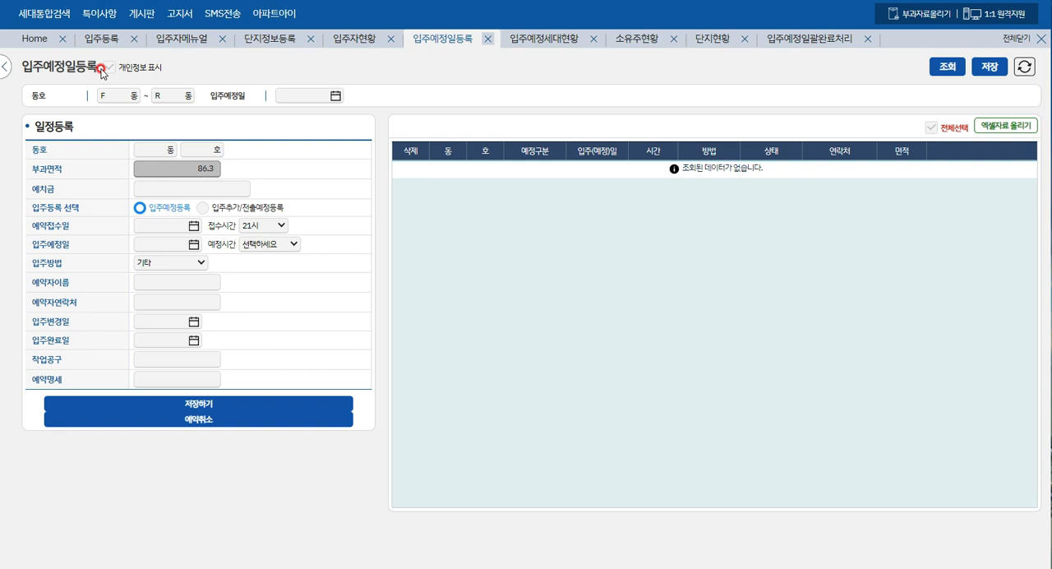
- Enter building R and unit 9999 as the household (동호) in the 일정등록 form
left_click(108, 70)
left_click(360, 153)
left_click(149, 153)
type("R")
key("Tab")
type("9999")
key("Tab")
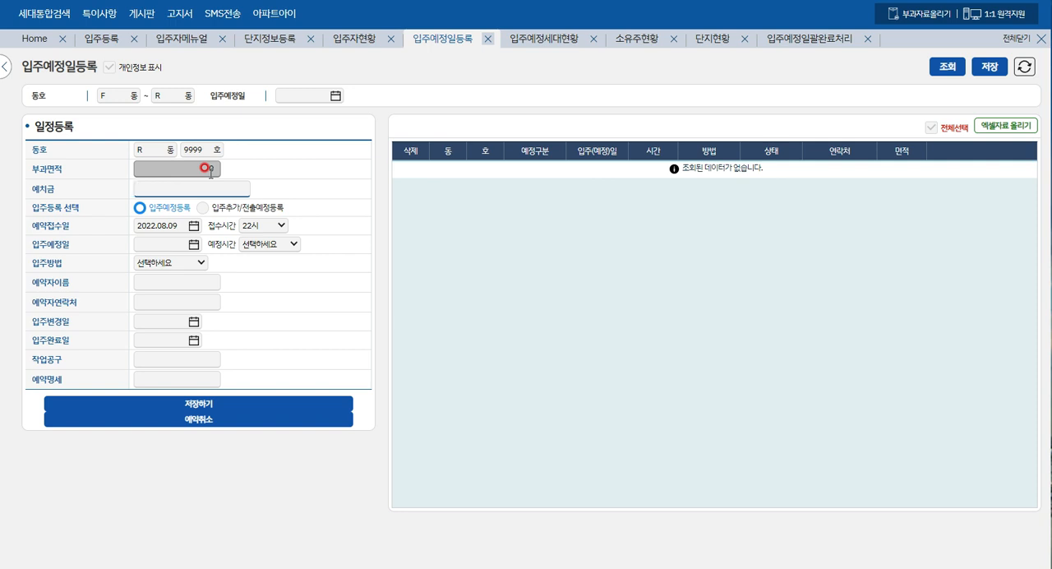
- Enter 280000 as the deposit (예치금) for the household
left_click(206, 167)
left_click(196, 187)
type("/80")
key("BackSpace")
key("BackSpace")
key("BackSpace")
key("BackSpace")
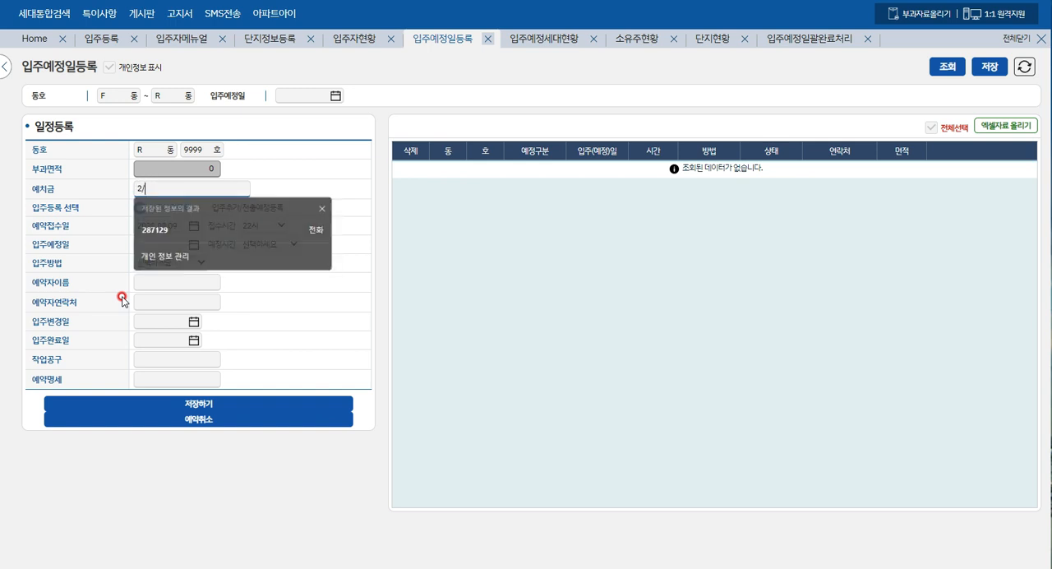
type("280000")
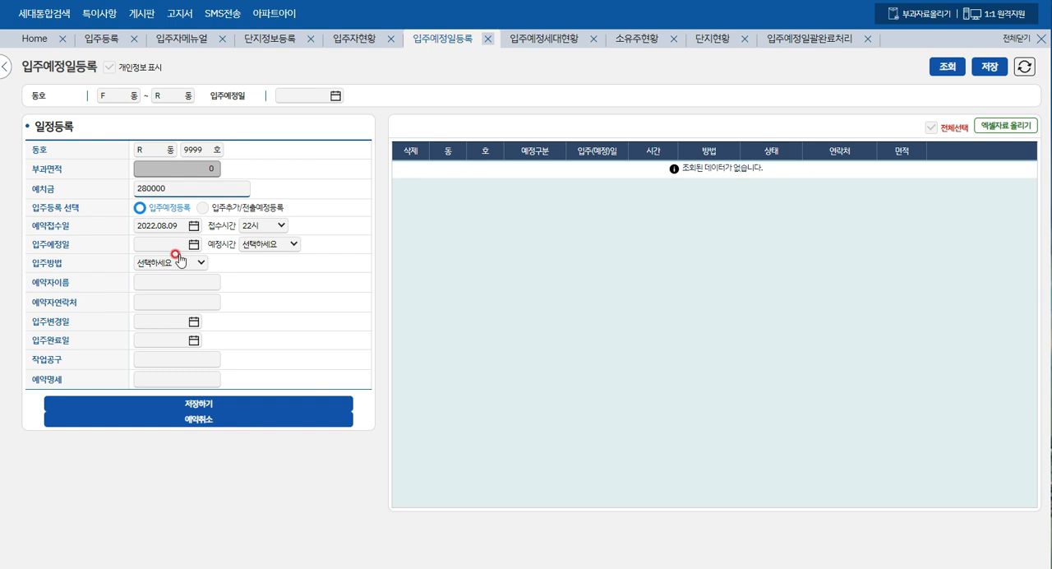
- Set the deposit (예치금) to 0 and the reservation reception time (접수시간) to 11시
left_click_drag(164, 189, 130, 188)
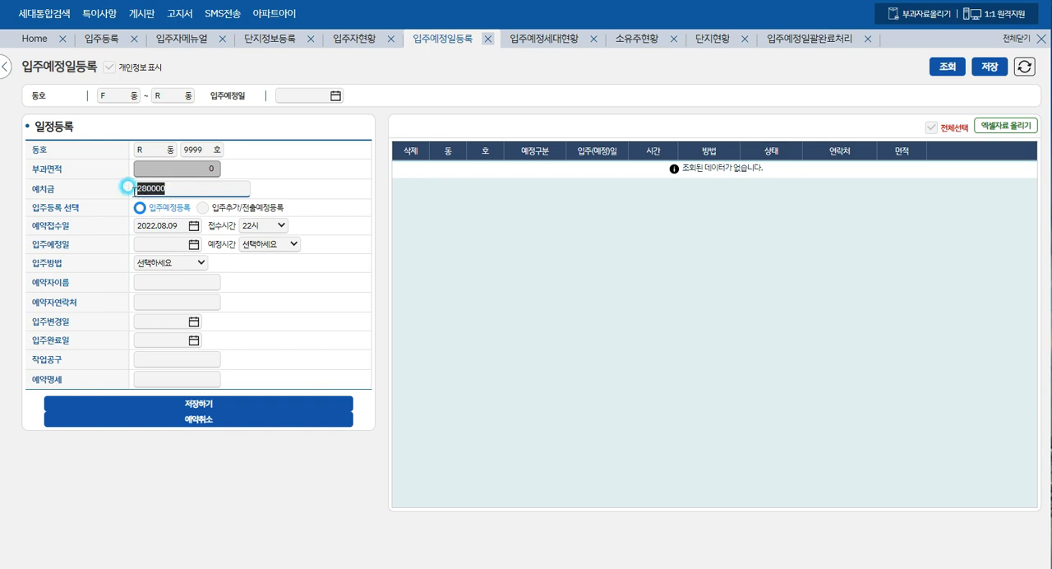
type("0")
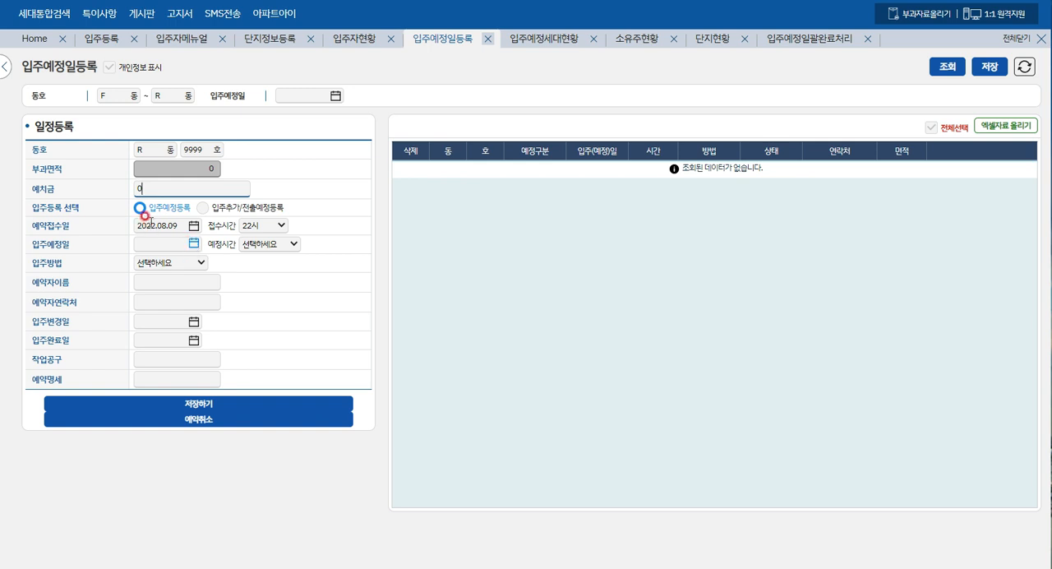
left_click(184, 223)
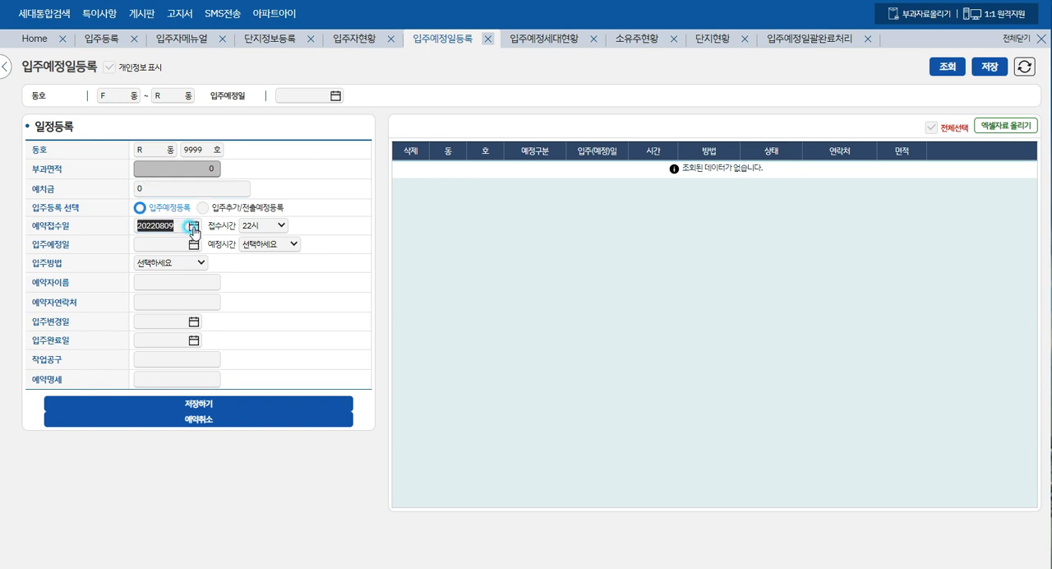
left_click(280, 227)
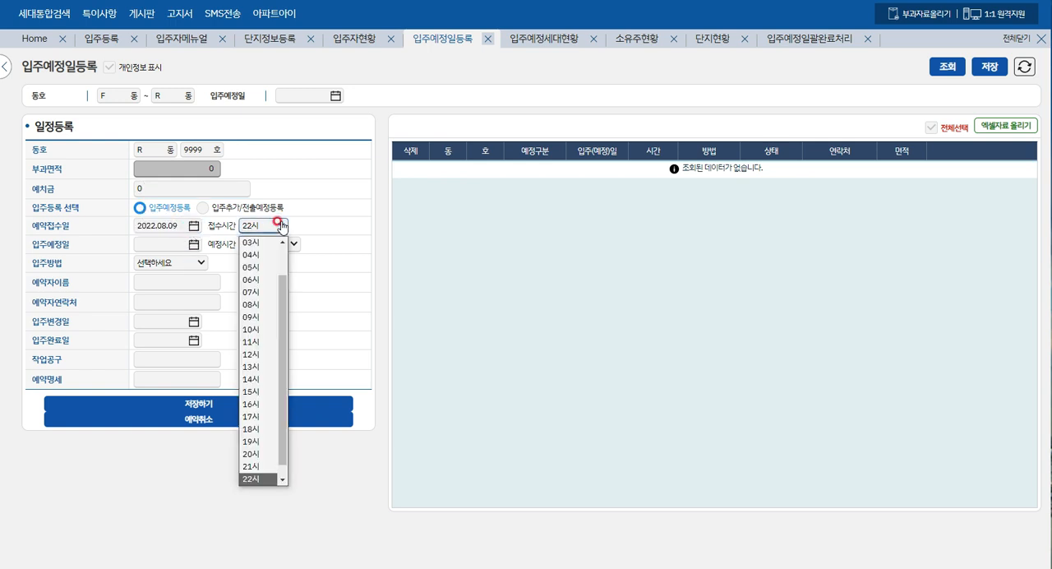
left_click(259, 347)
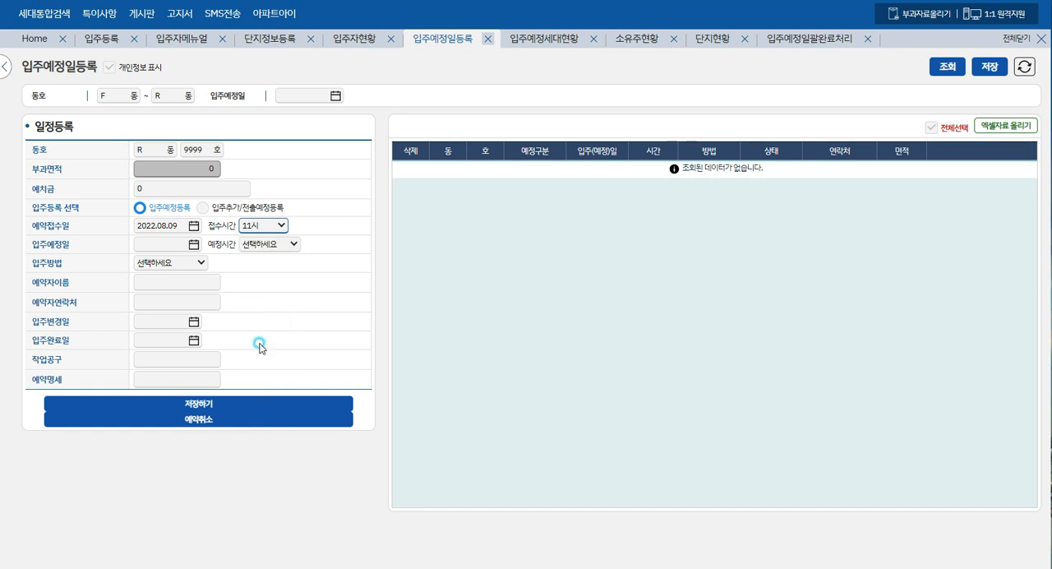
- Set the planned move-in date (입주예정일) to 2022.08.09 and its planned time (예정시간) to 11시
left_click(162, 245)
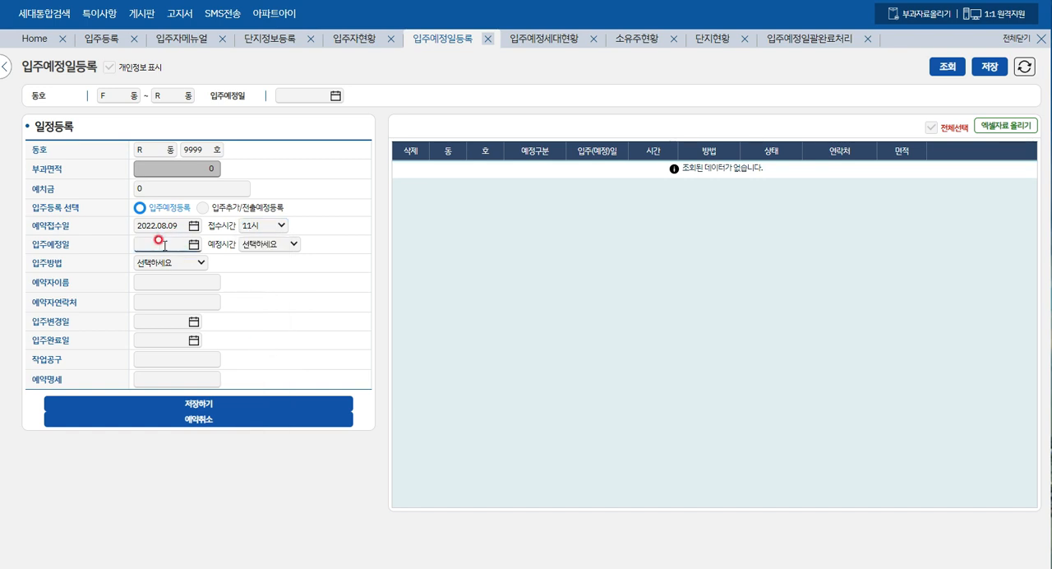
type("2022.08.09")
key("Tab")
left_click(293, 246)
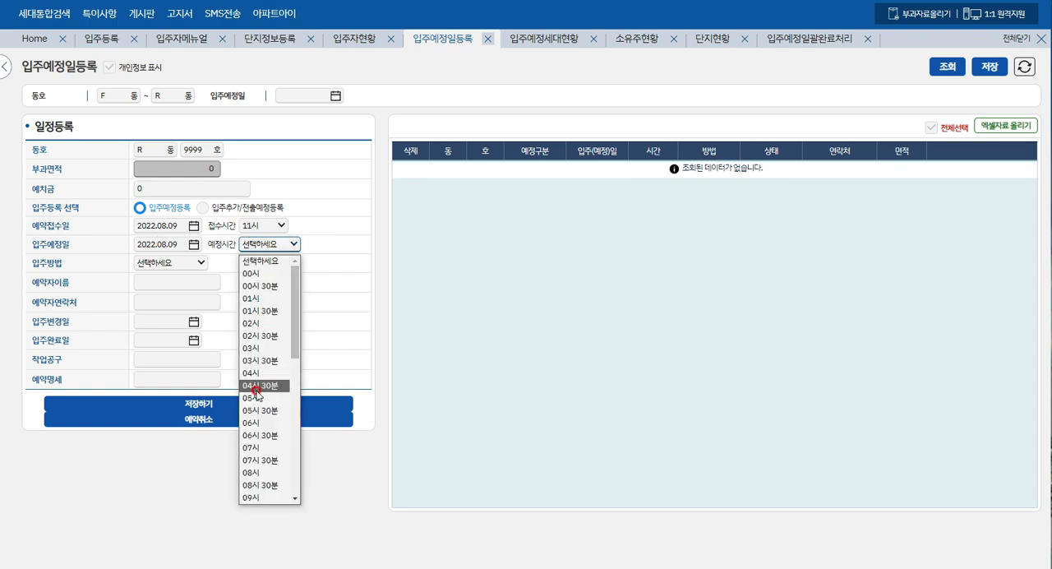
scroll(267, 345, "down", 6)
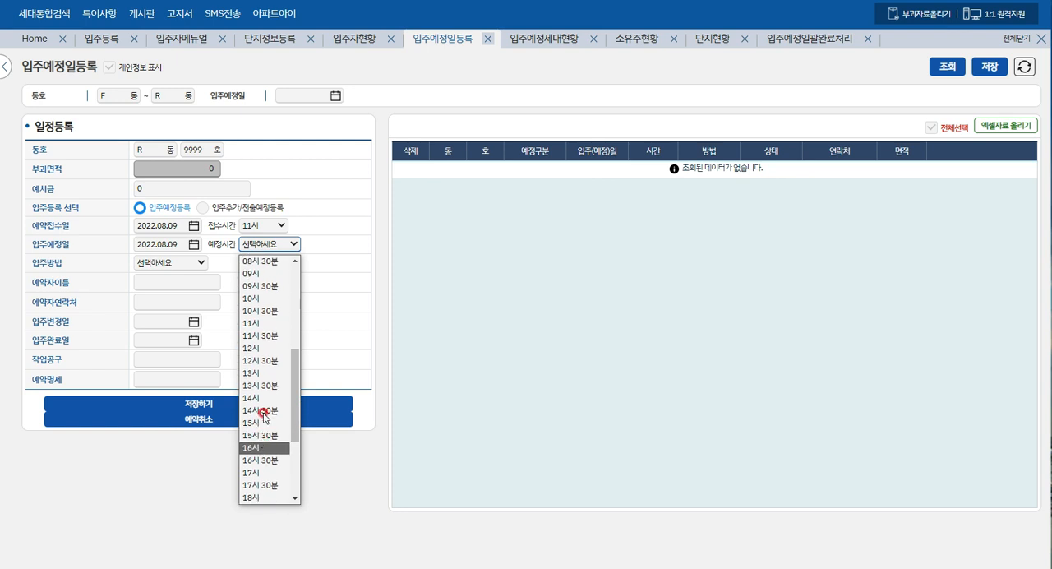
left_click(261, 324)
- Set the reservation reception date (예약접수일) to 2022.08.08
left_click(152, 219)
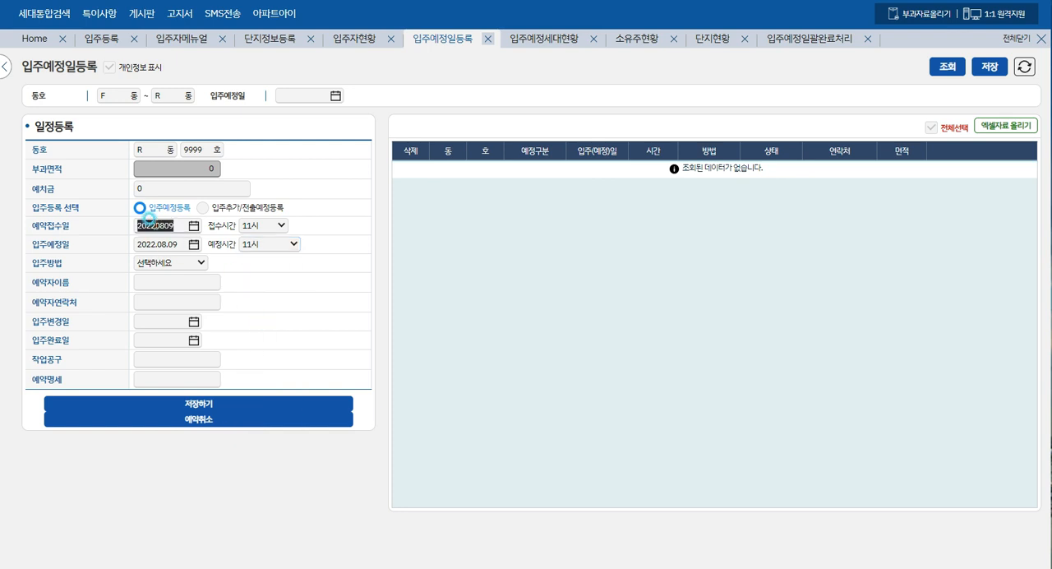
left_click(172, 242)
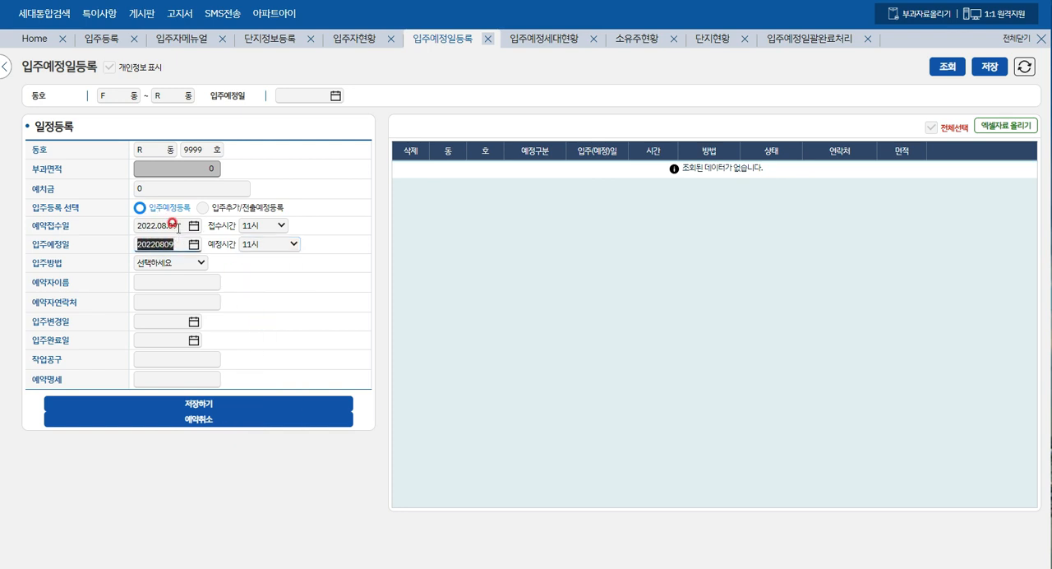
left_click(172, 224)
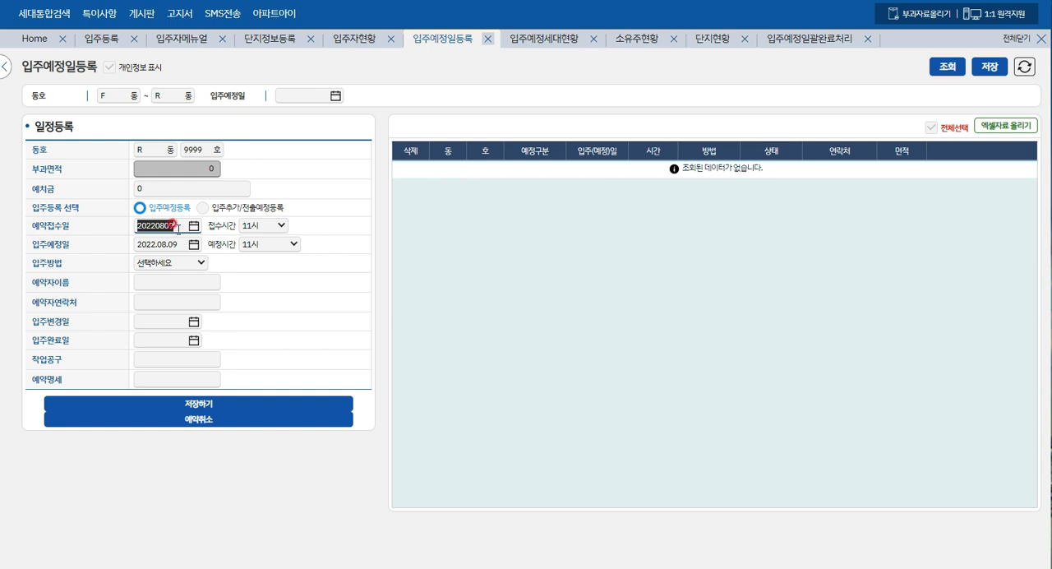
left_click(177, 222)
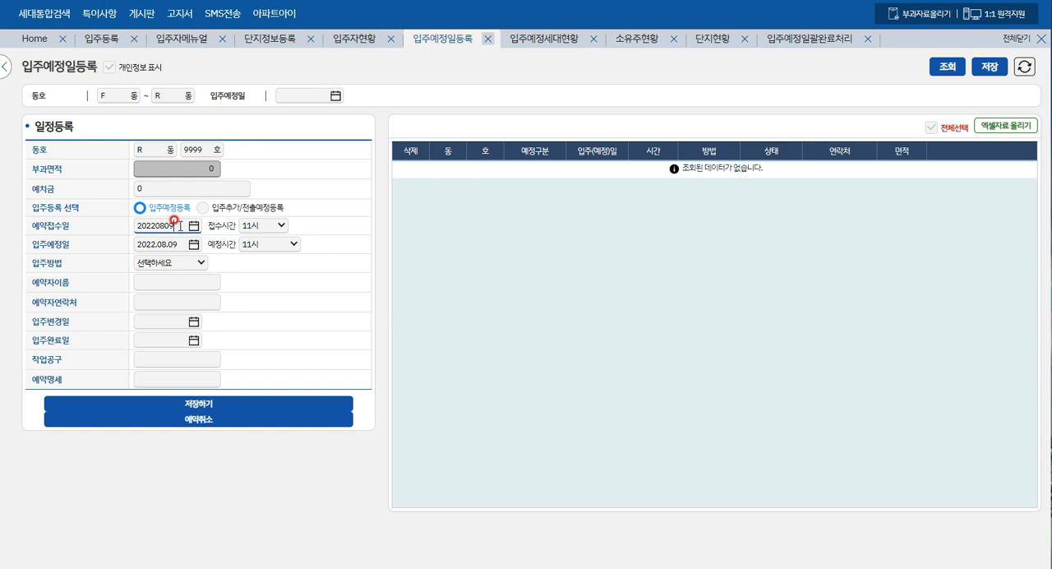
key("BackSpace")
type("8.08")
key("Tab")
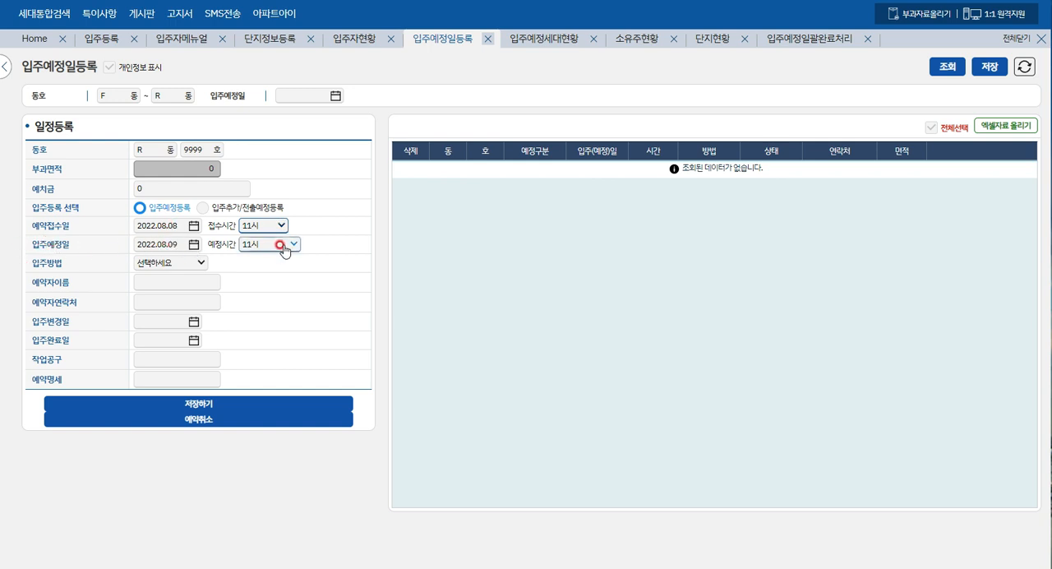
- Choose 승강기 as the move-in method (입주방법)
left_click(198, 263)
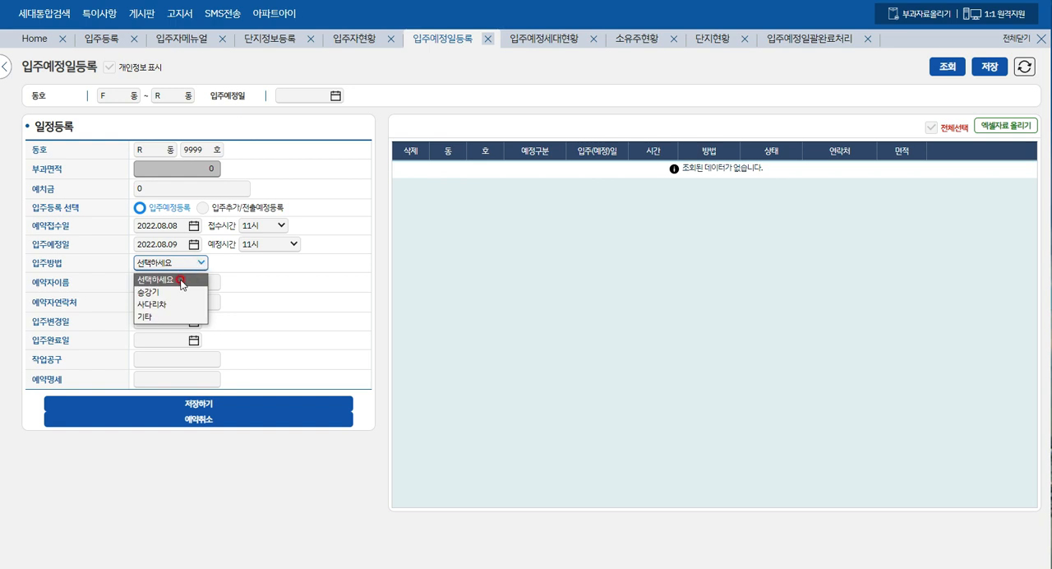
left_click(170, 292)
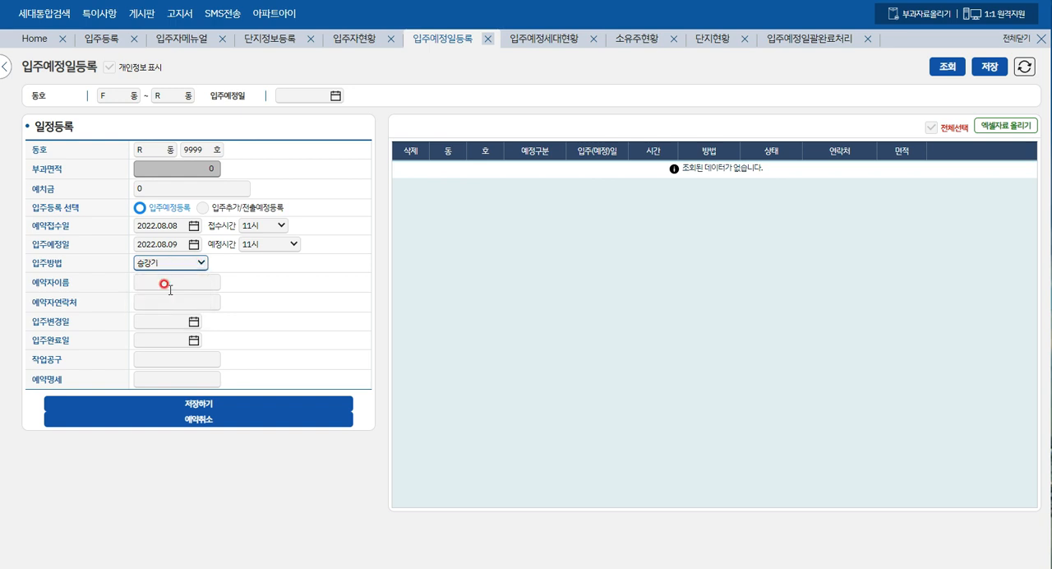
left_click(199, 263)
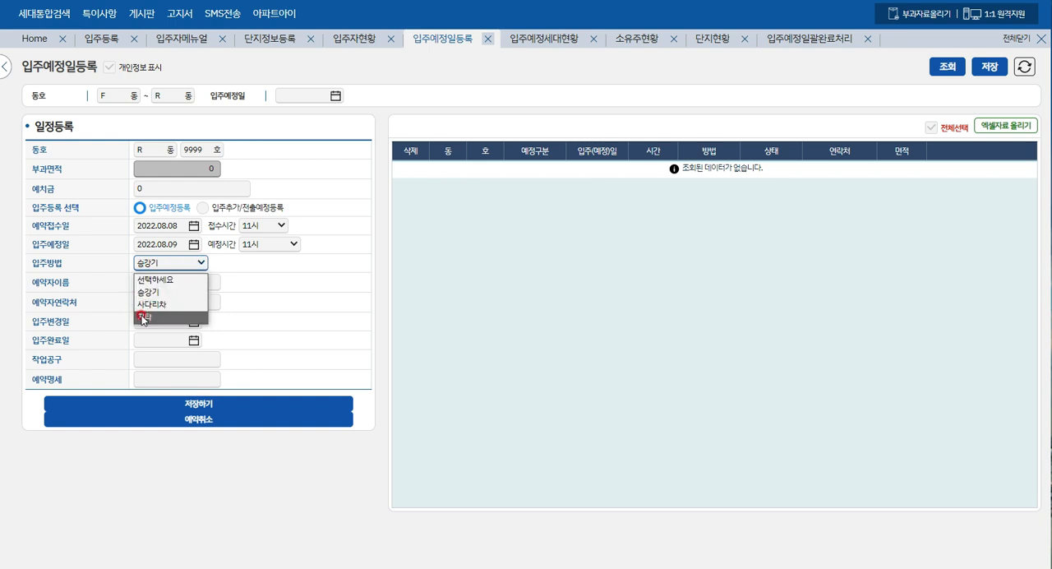
left_click(147, 293)
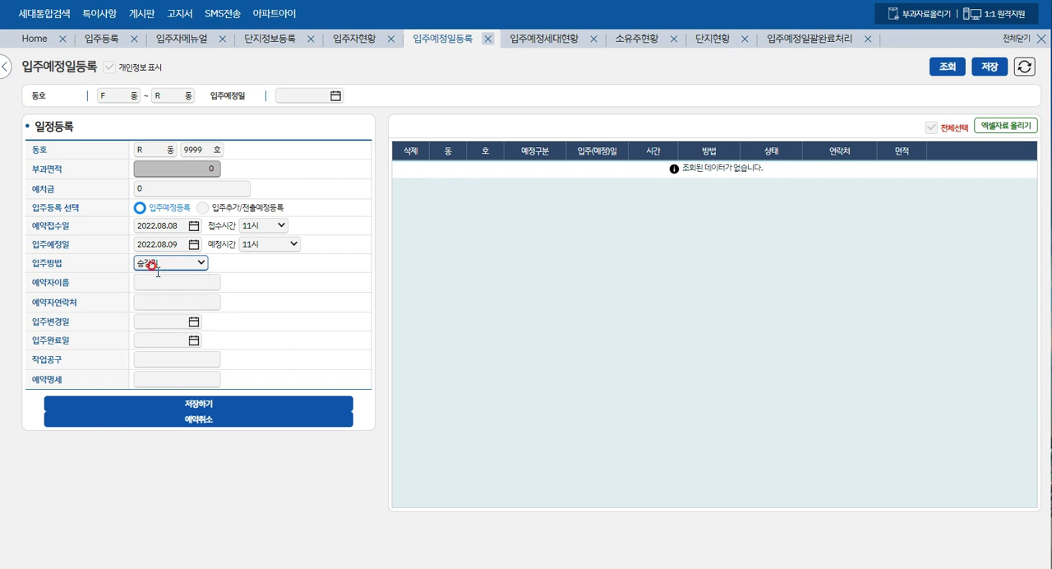
- Fill in the reserver name field (예약자이름) with the unit label R9999호 and the reserver's masked name
left_click(156, 282)
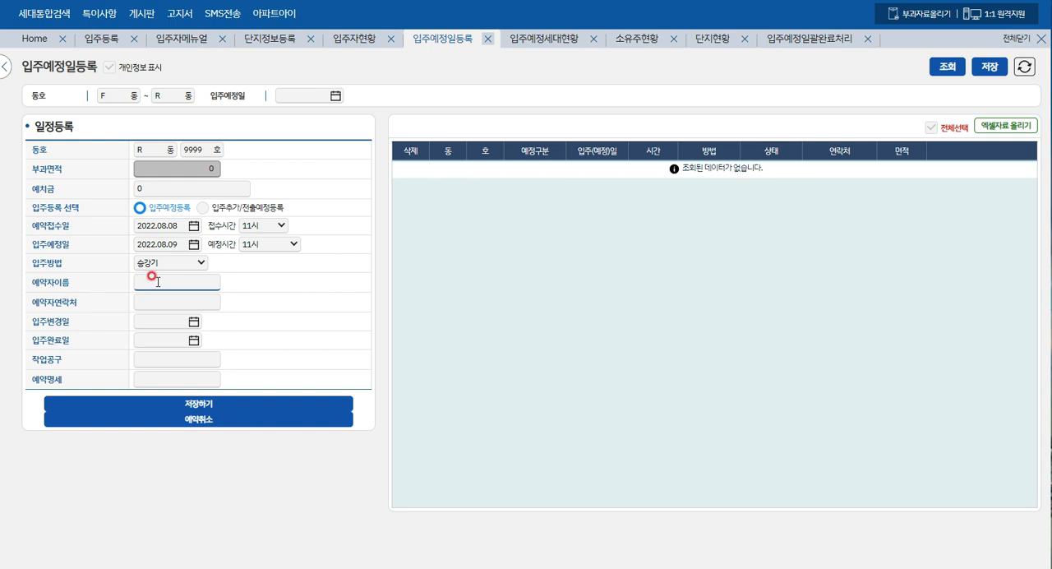
type("R9999호 서**")
- Fill in the reserver's contact phone number (예약자연락처) and activate the 작업공구 field
left_click(194, 299)
left_click(254, 285)
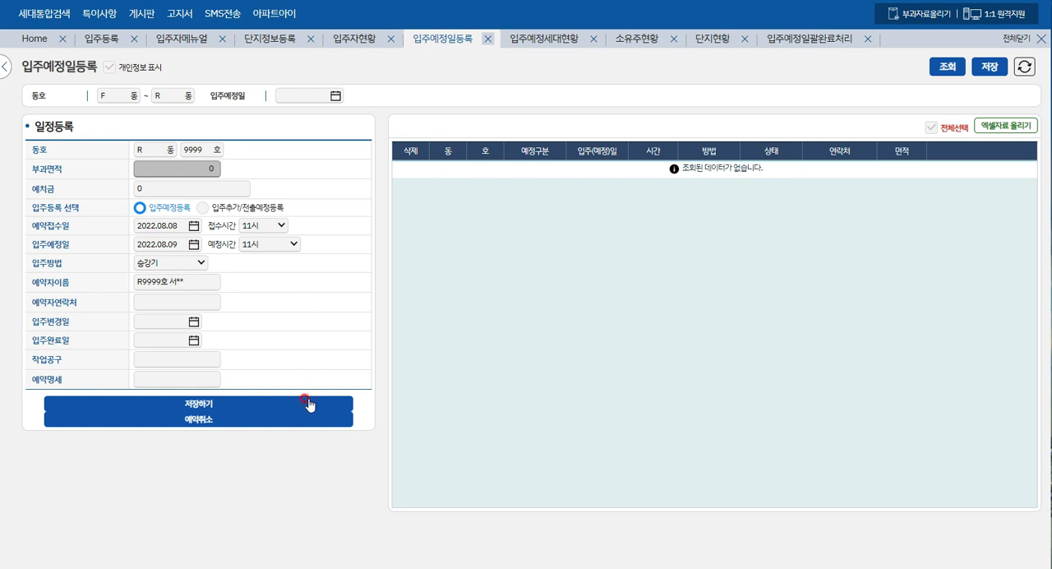
left_click(155, 301)
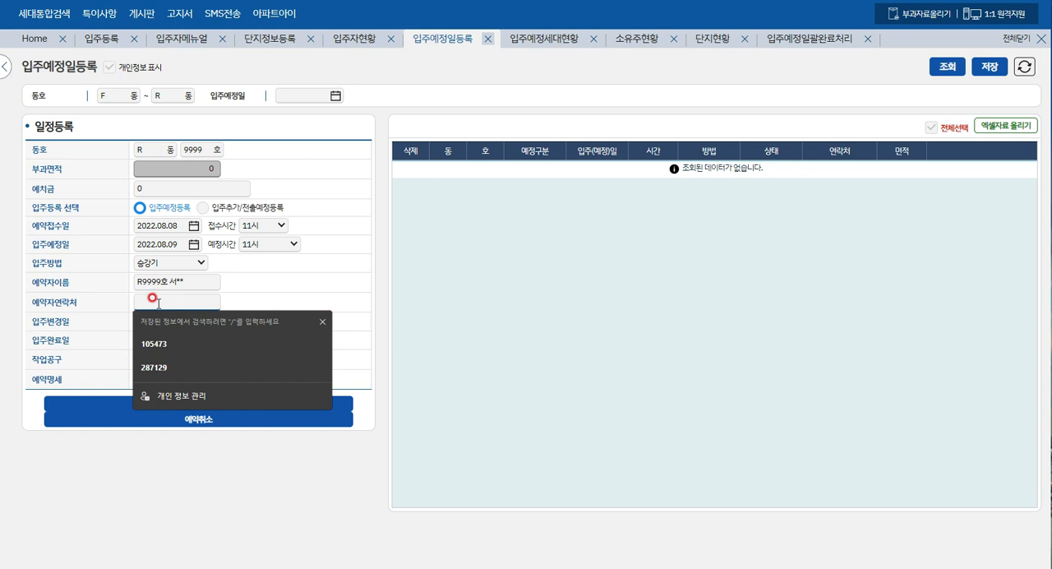
left_click(240, 295)
left_click(195, 303)
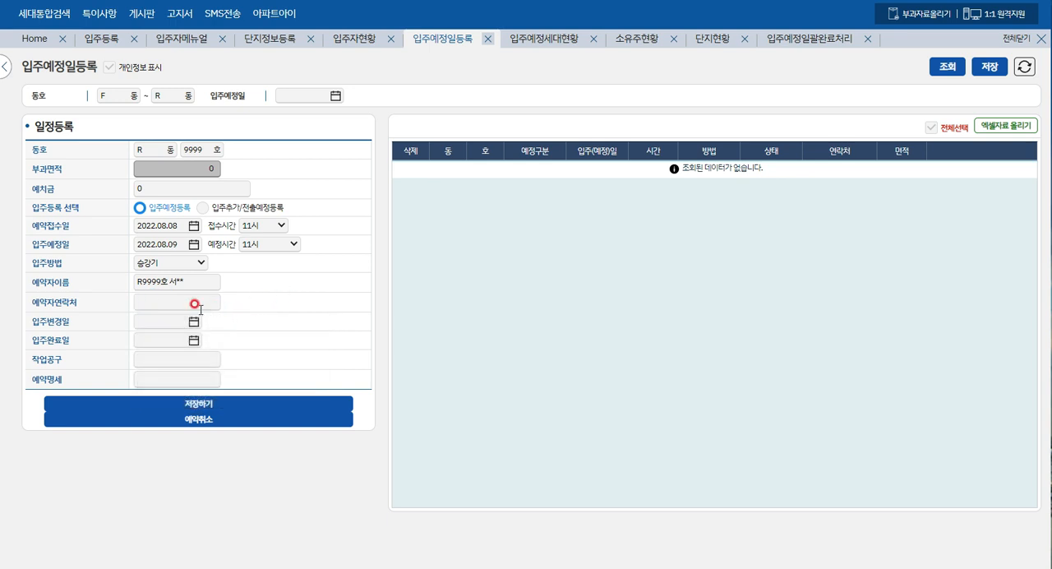
left_click(32, 406)
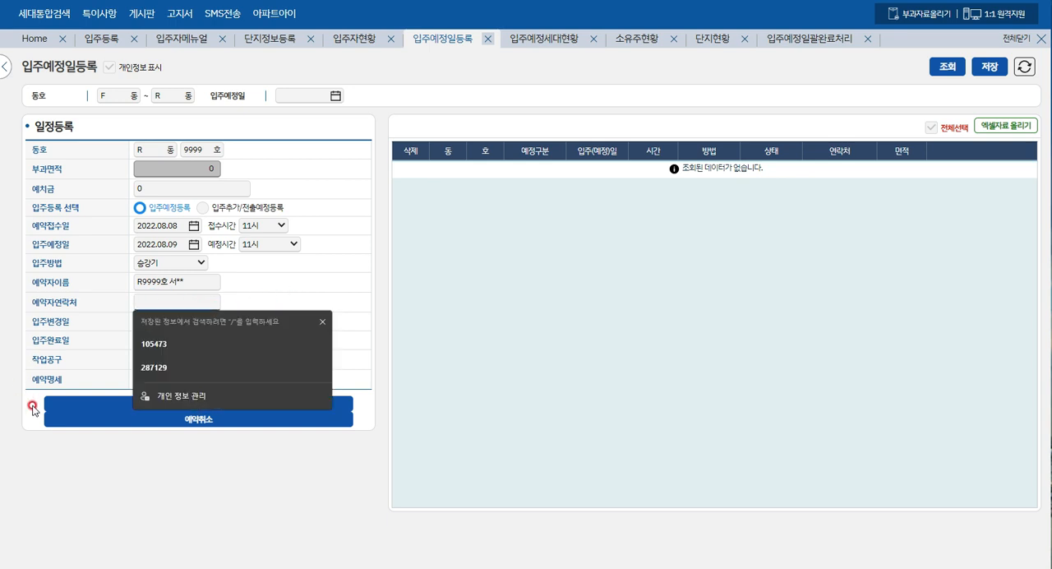
type("010")
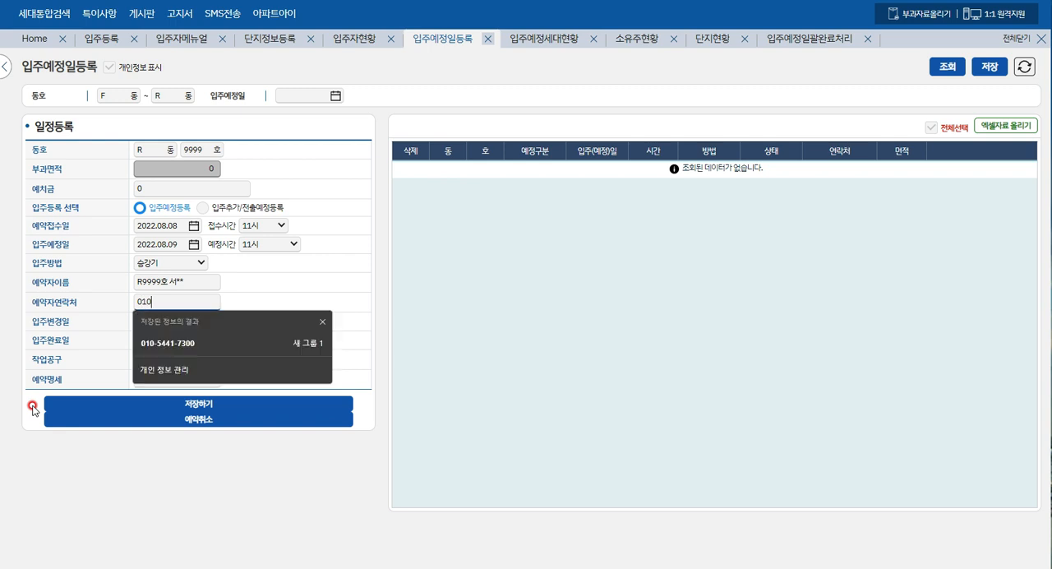
type("-888")
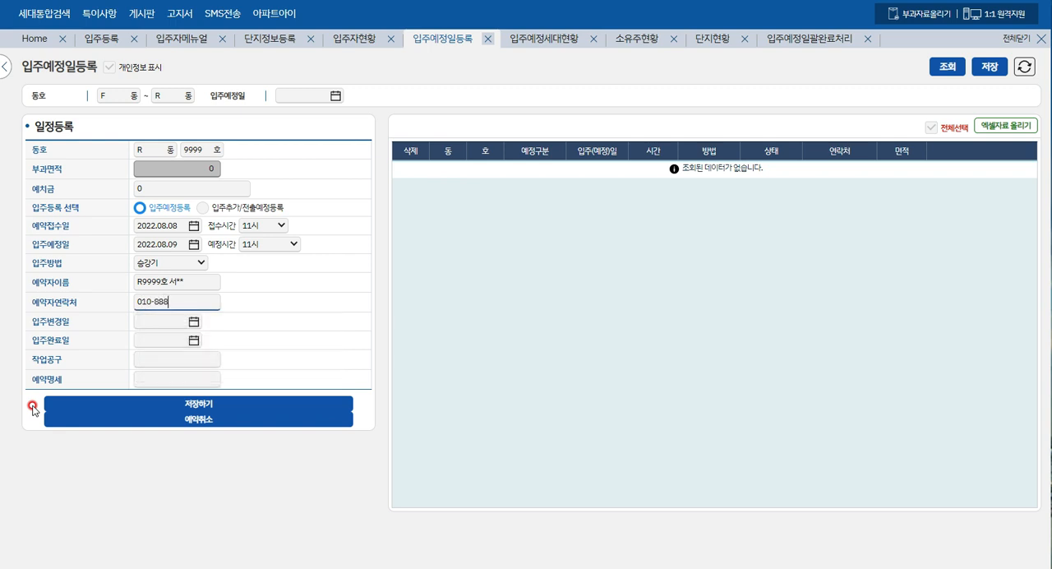
type("-4444")
left_click(172, 355)
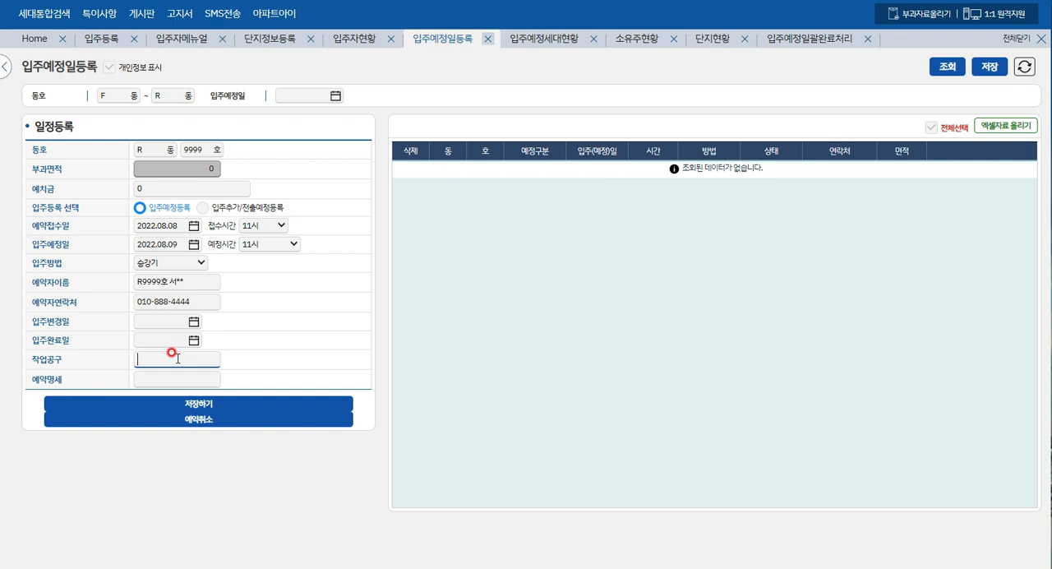
- Enter "가구 , 물품," as the work tools (작업공구) of the R-9999 reservation
type("가구")
type(",")
type("냉")
key("BackSpace")
key("BackSpace")
key("BackSpace")
key("BackSpace")
type("물품,")
left_click(175, 372)
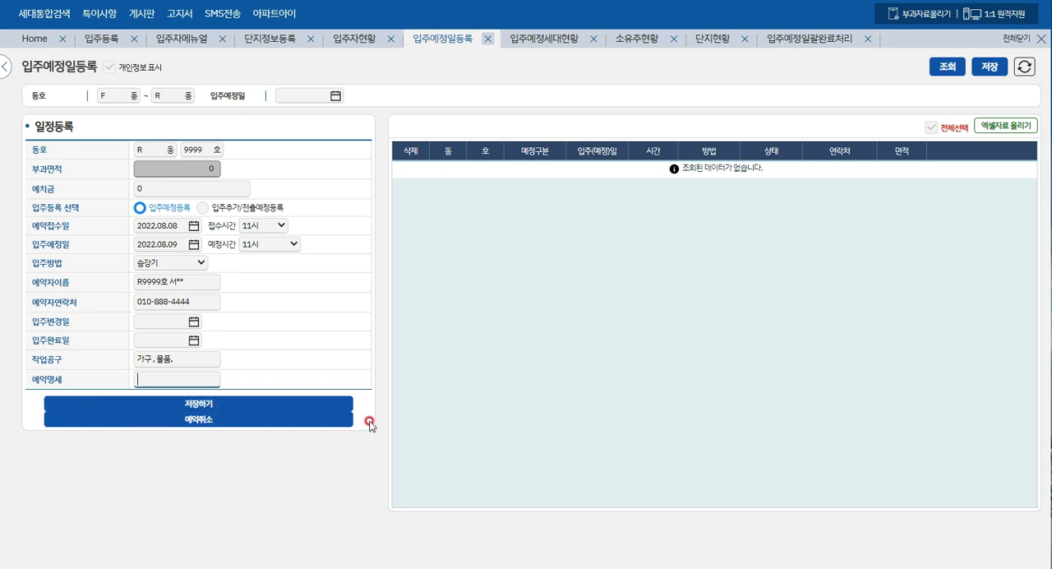
- Save the R-9999 move-in reservation and confirm the save
left_click(217, 404)
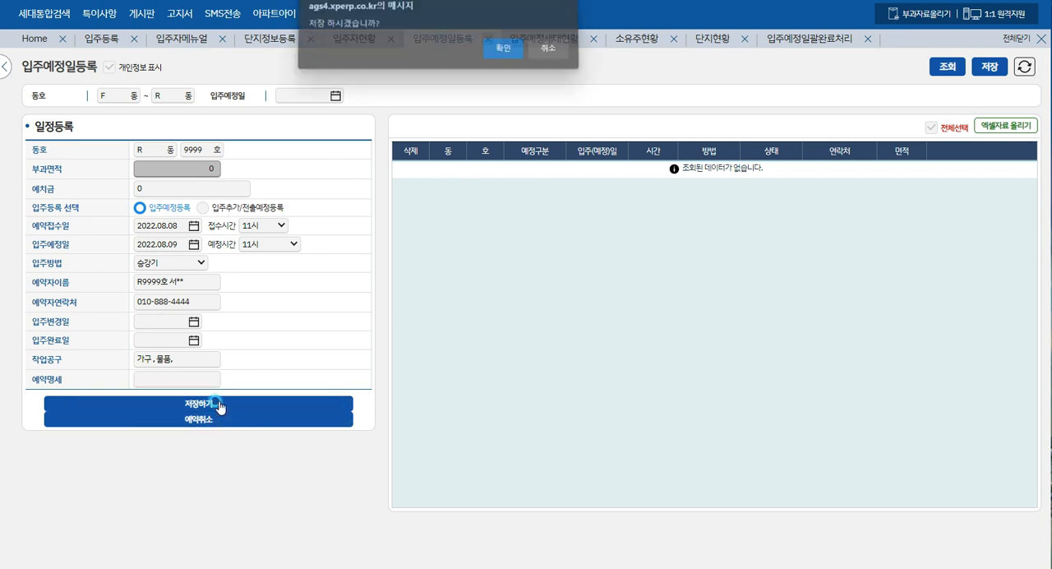
left_click(507, 52)
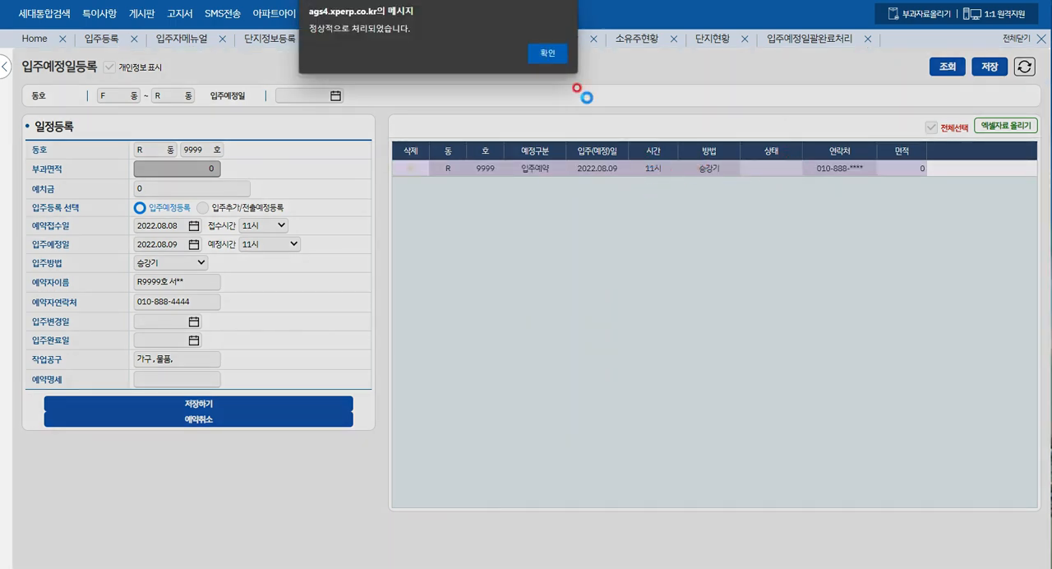
left_click(544, 52)
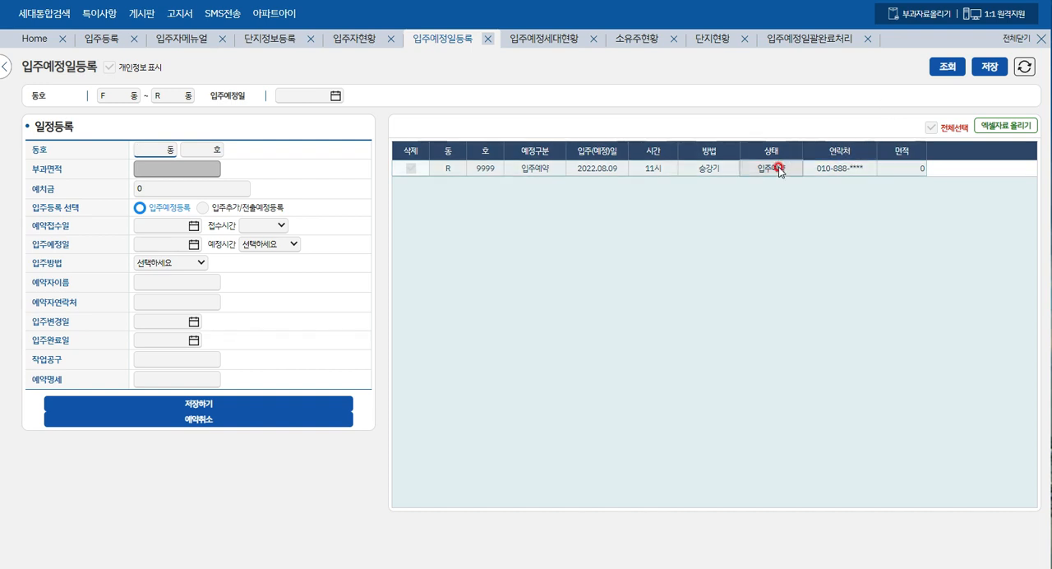
- Start a new move-in reservation by entering building R, unit 119 as the 동호
left_click(406, 173)
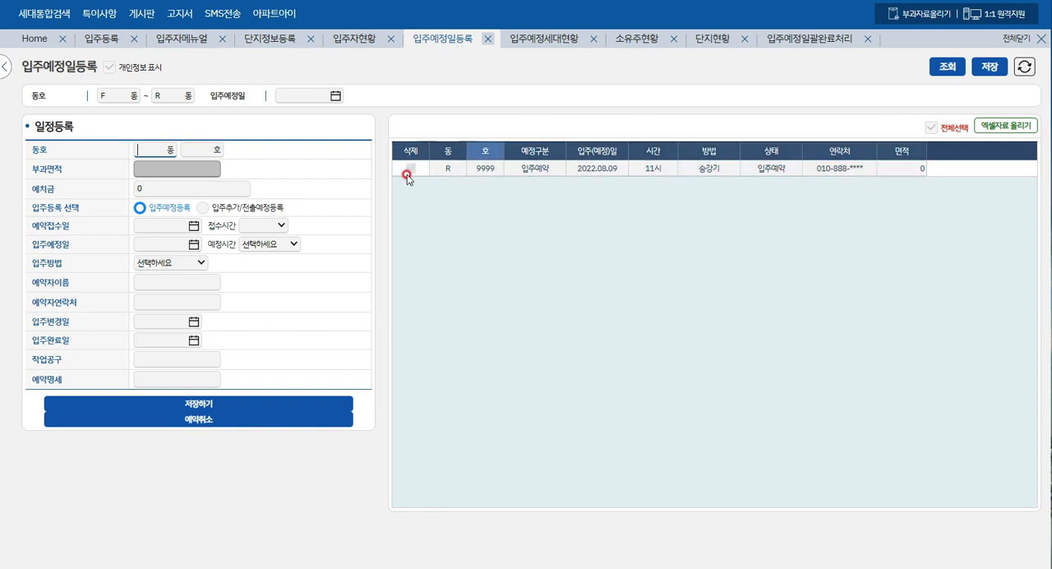
type("R")
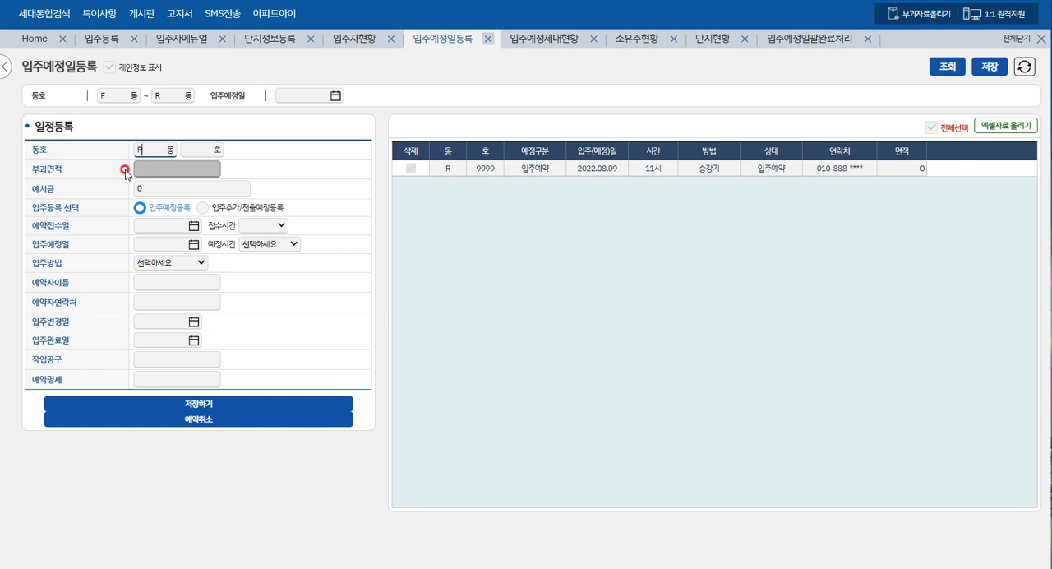
key("Tab")
type("119")
left_click(125, 170)
left_click(213, 169)
left_click(152, 186)
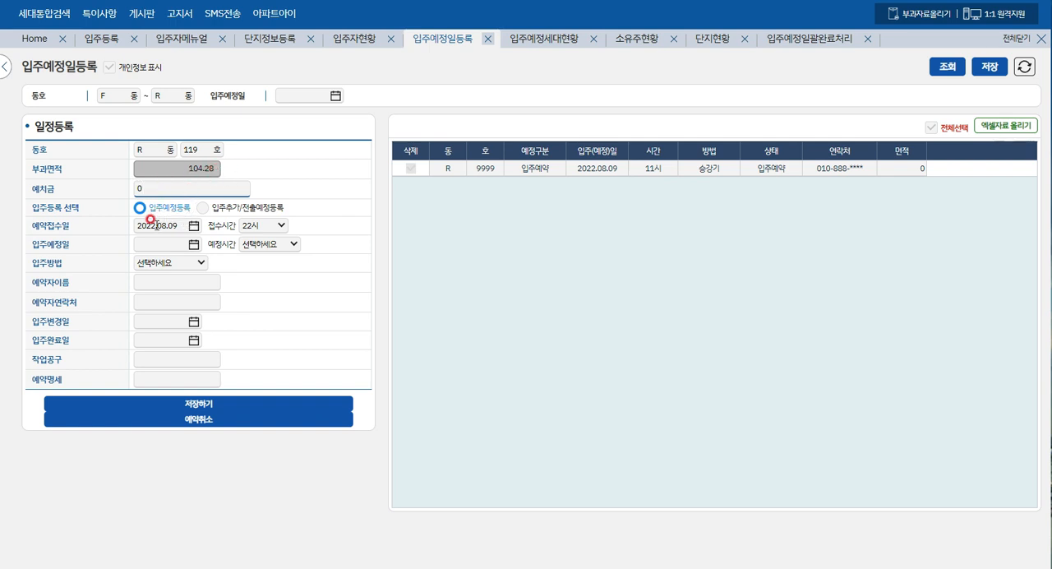
- Set the planned move-in date (입주예정일) of unit R-119 to 2022.08.10
left_click(245, 231)
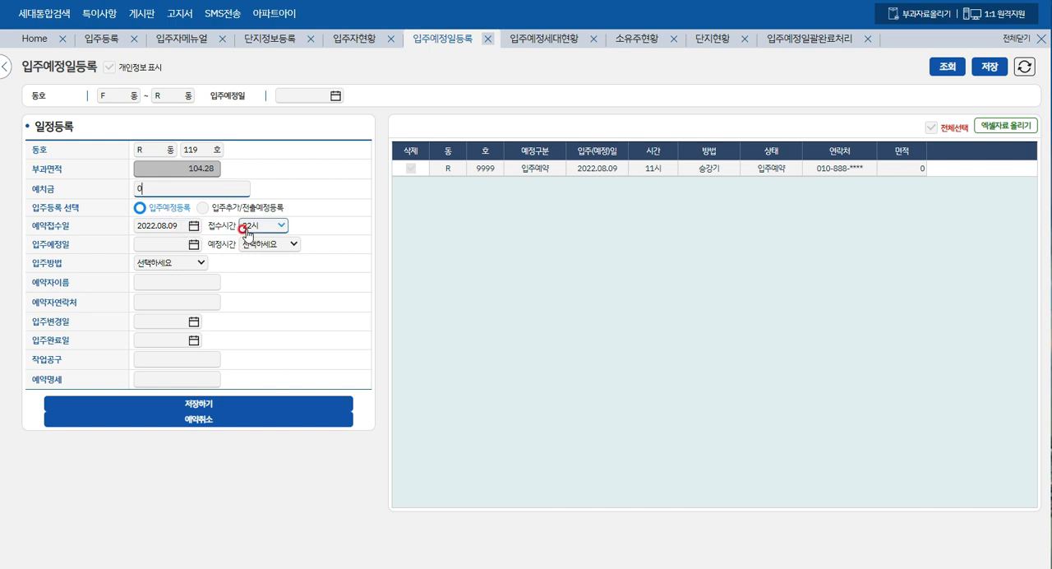
left_click(322, 215)
left_click(165, 243)
type("2")
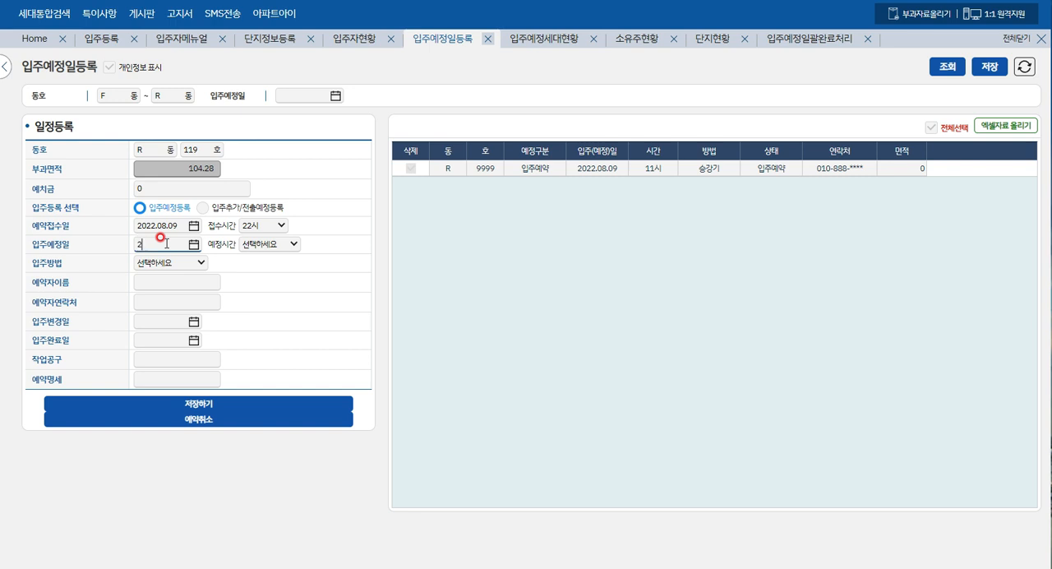
type("022")
type(".08.10")
key("Tab")
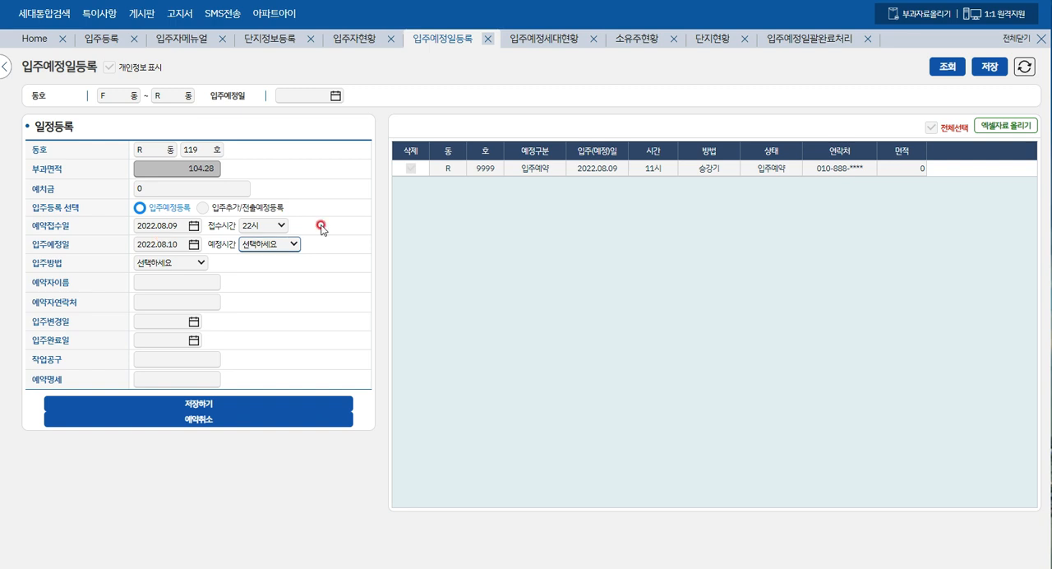
- Set the planned time (예정시간) of the R-119 move-in to 16시
left_click(292, 245)
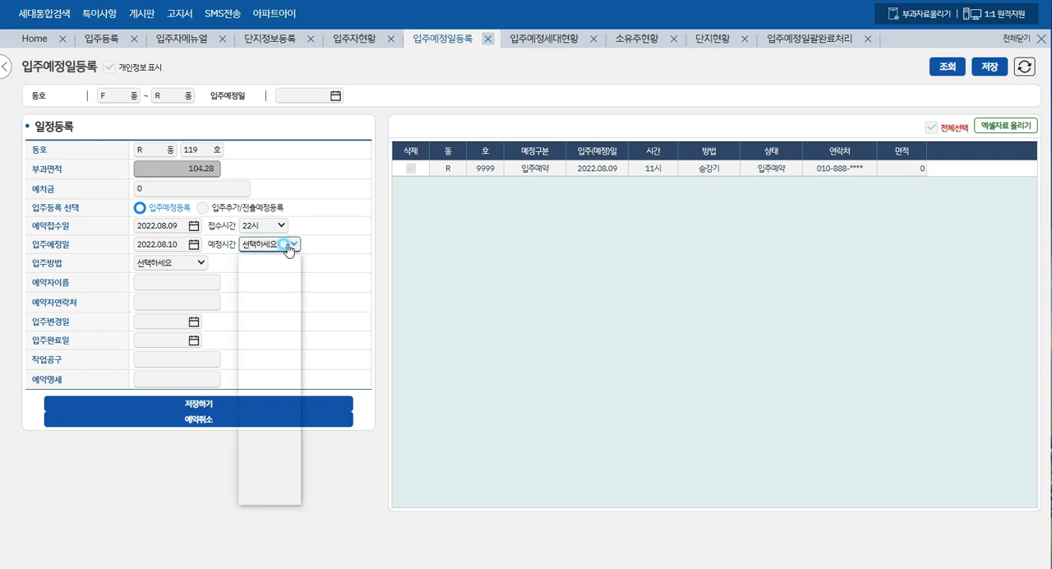
type("09시")
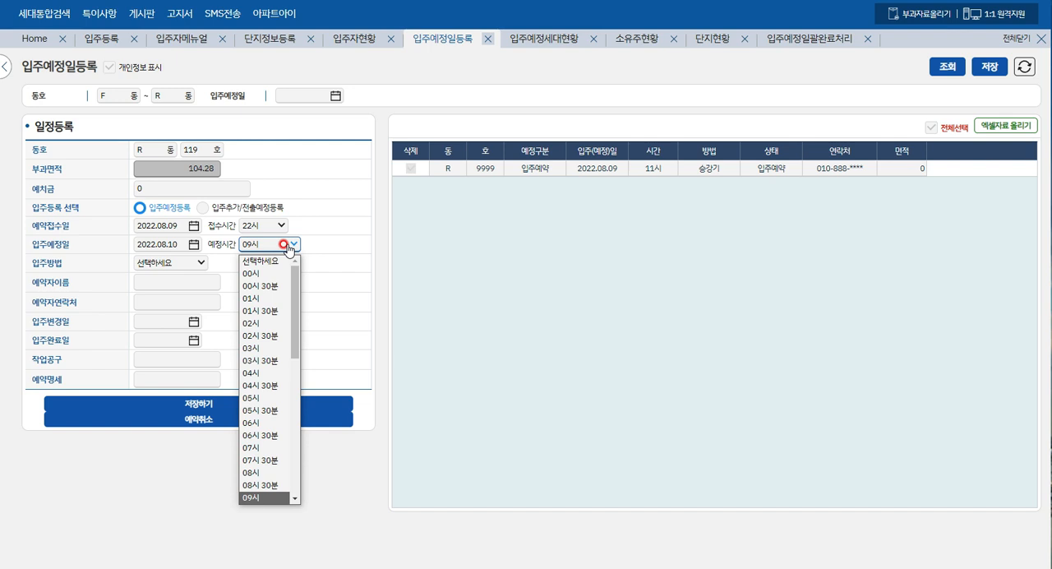
key("Page_Down")
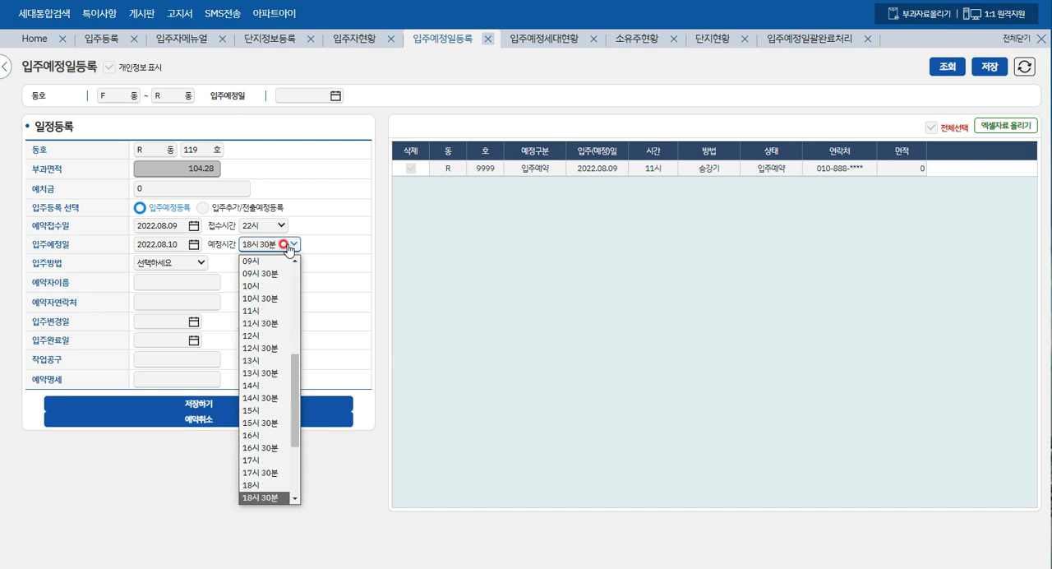
key("Page_Down")
key("Up")
key("Up")
key("Up")
key("Up")
key("Up")
key("Up")
key("Up")
key("Up")
key("Up")
key("Up")
key("Up")
key("Up")
key("Up")
key("Up")
key("Up")
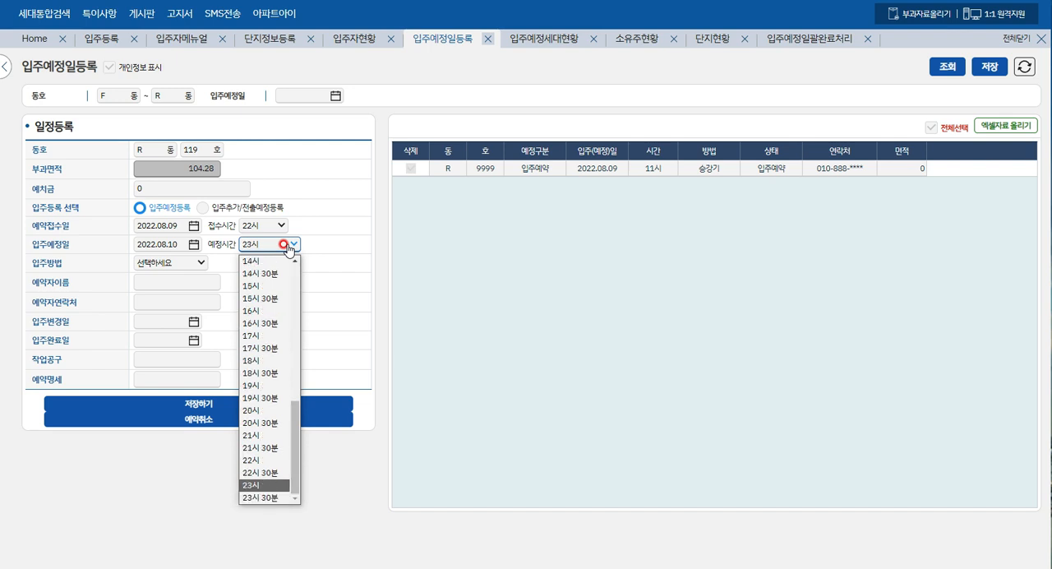
key("Return")
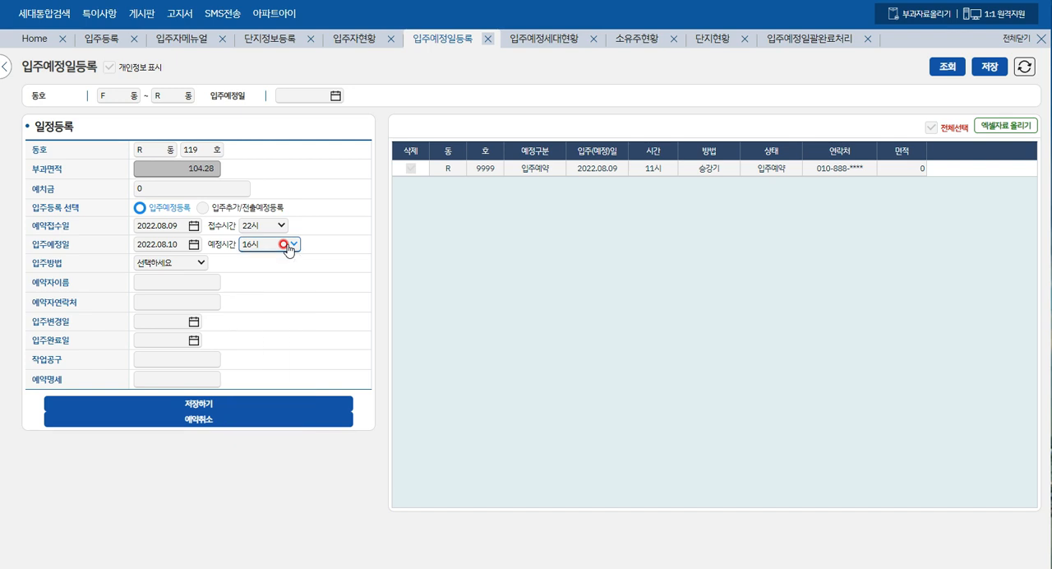
- Choose 승강기 as the move-in method (입주방법) for R-119, leaving the reserver's name and contact blank
left_click(195, 263)
left_click(167, 293)
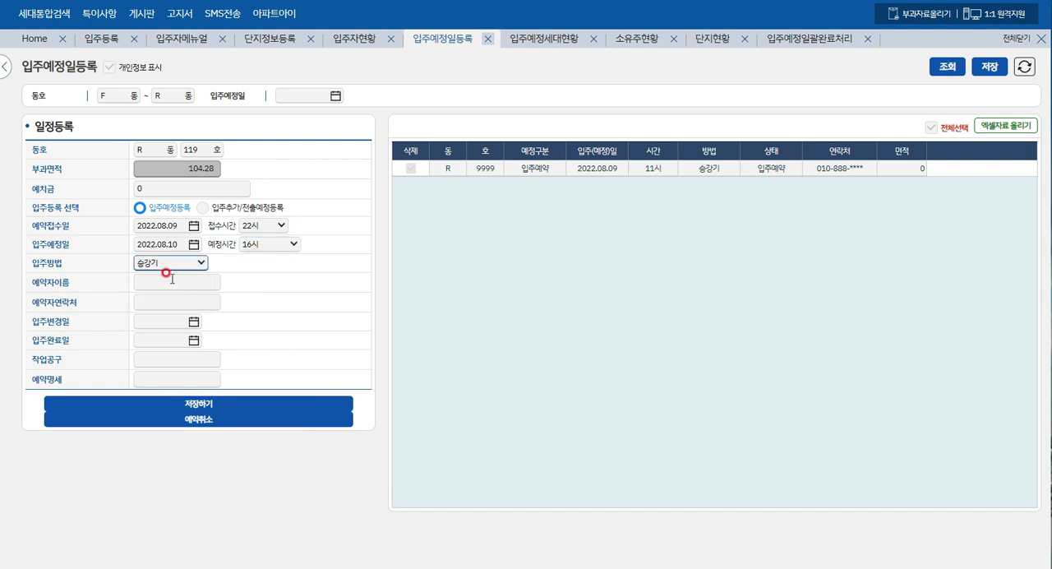
left_click(169, 281)
left_click(171, 299)
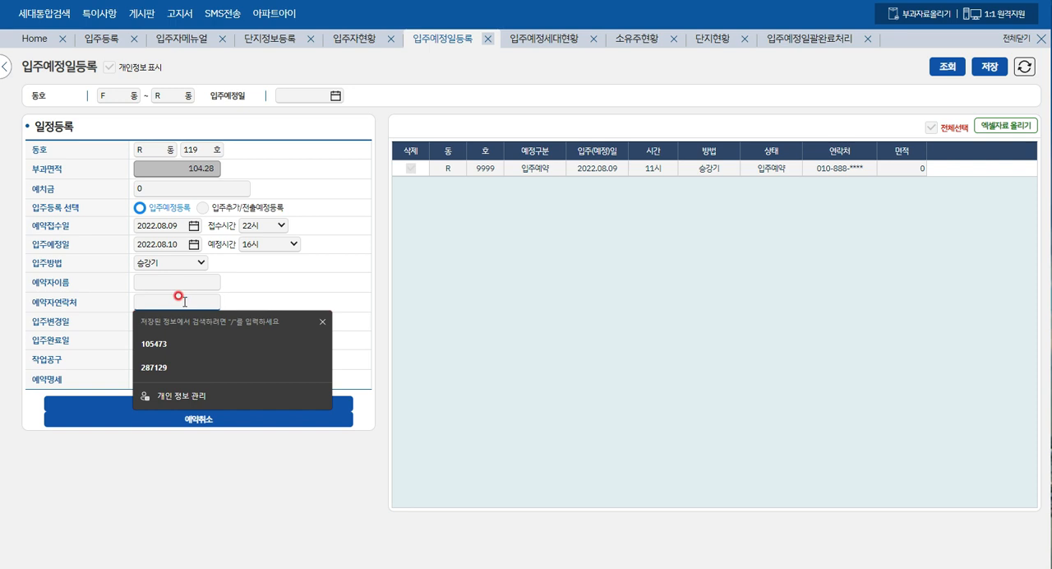
left_click(325, 276)
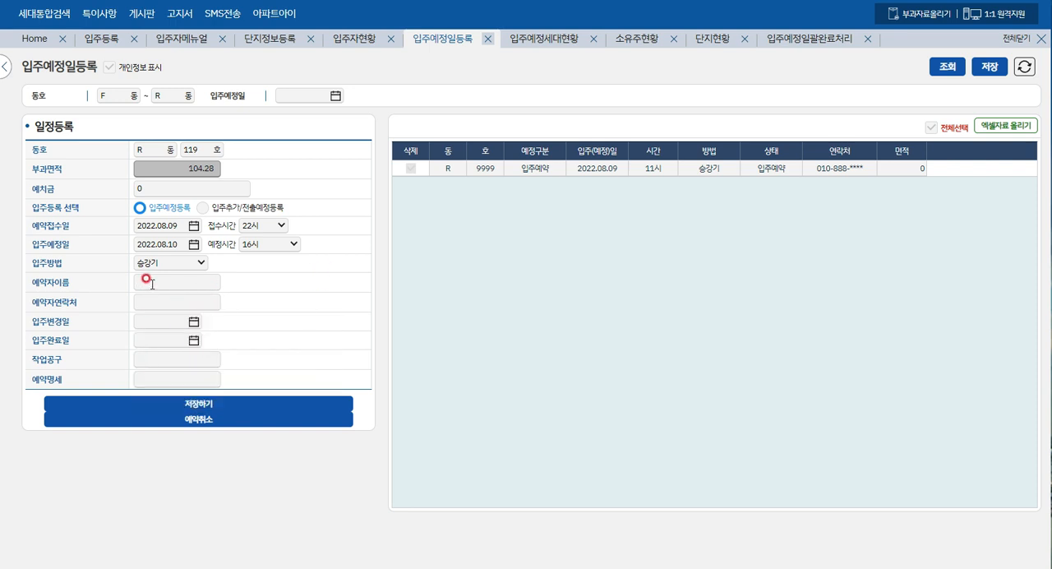
- Save the R-119 move-in reservation and confirm the save
left_click(191, 406)
left_click(492, 53)
left_click(539, 51)
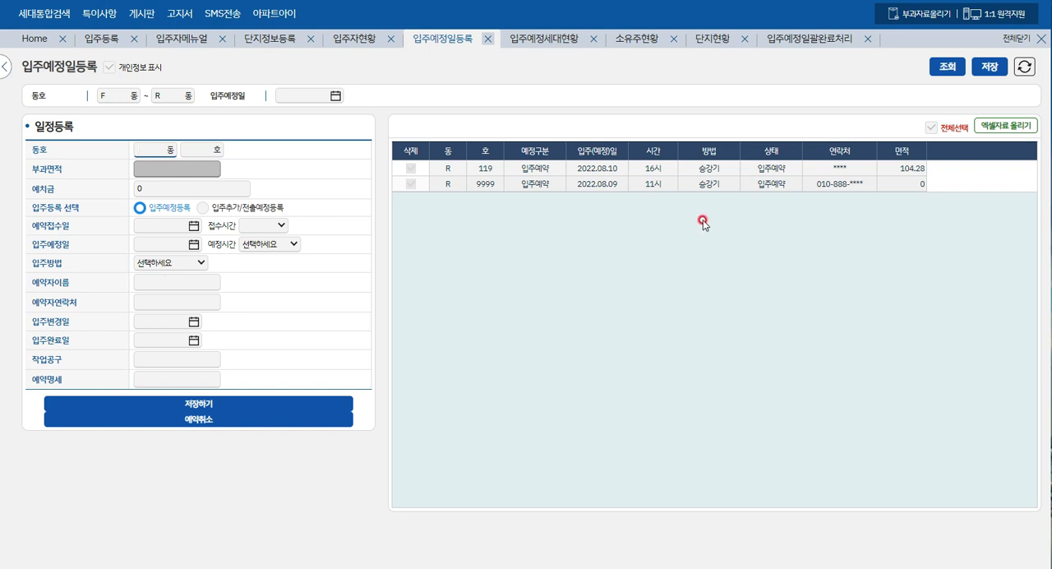
- Switch the registration type (입주등록 선택) to 입주추가/전출예정등록
left_click(598, 169)
left_click(423, 192)
left_click(203, 211)
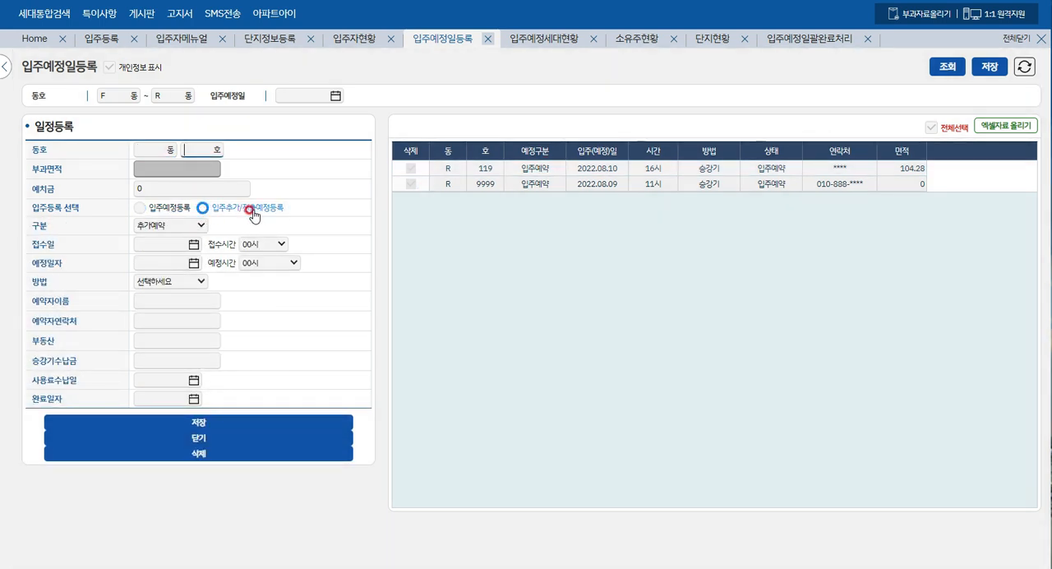
- Try to look up unit 118 with the building entered as lowercase "r"
left_click(139, 150)
type("r")
left_click(197, 149)
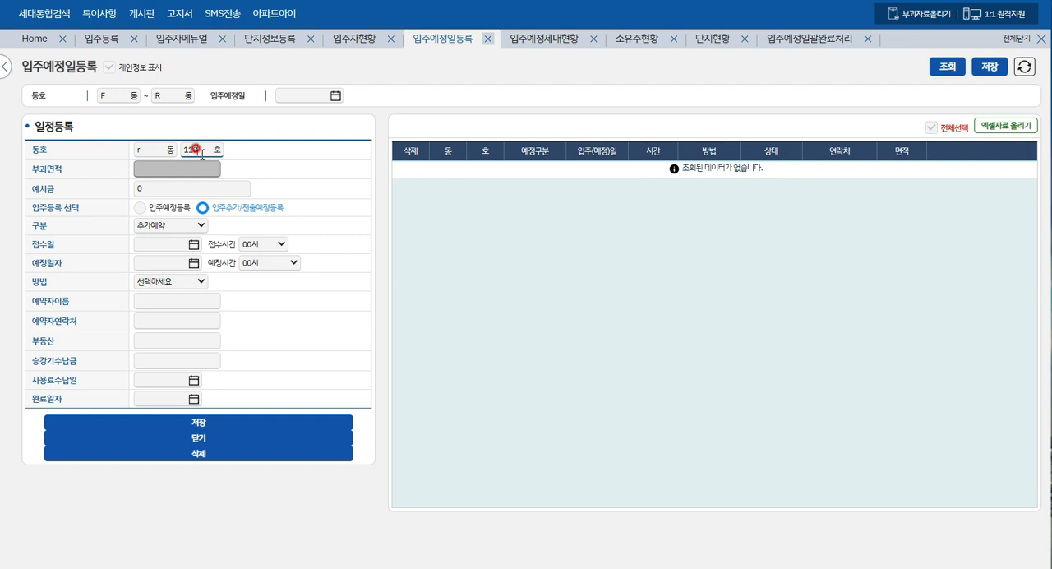
key("Return")
left_click(556, 48)
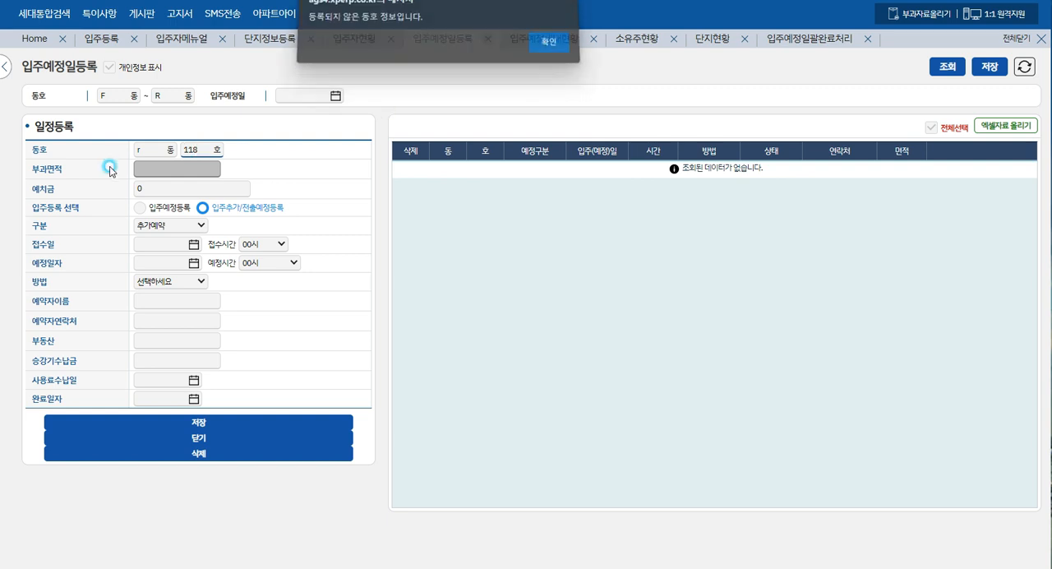
- Enter building R, unit 118 as the 동호 for the additional/move-out reservation
left_click(136, 147)
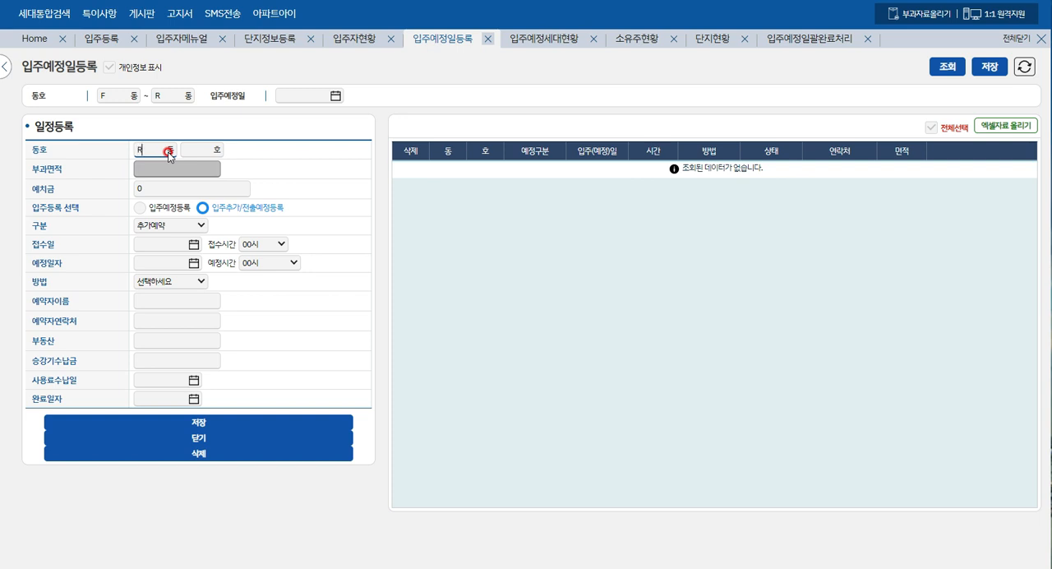
key("Tab")
type("01")
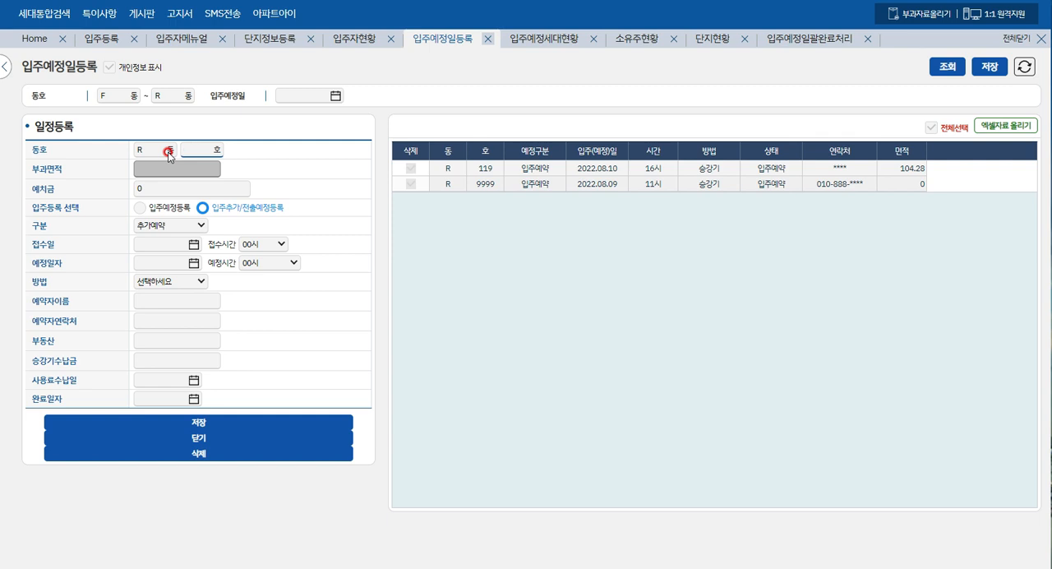
key("Tab")
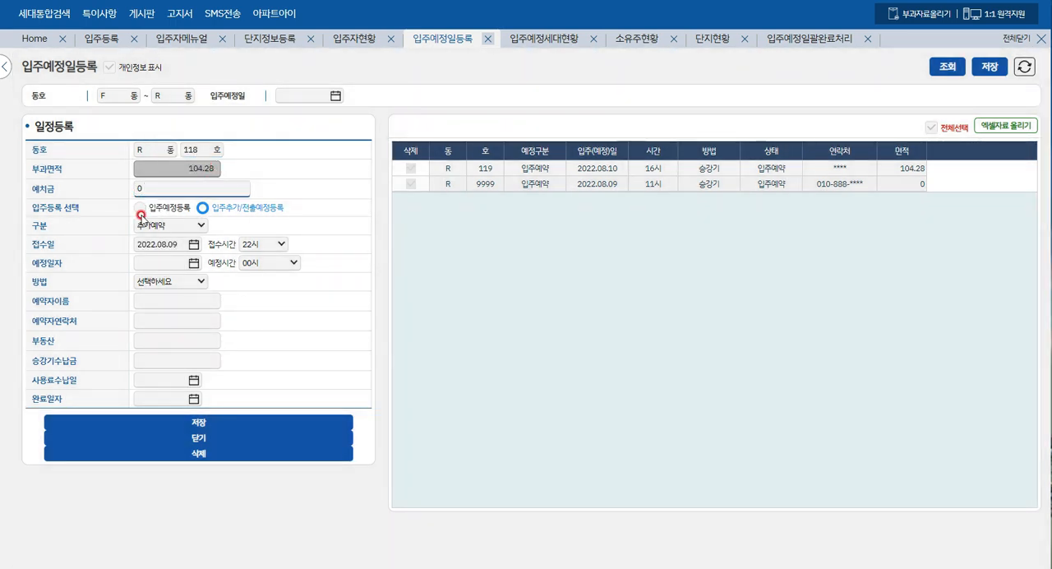
- Set the category (구분) of the R-118 reservation to 전출예약
left_click(199, 227)
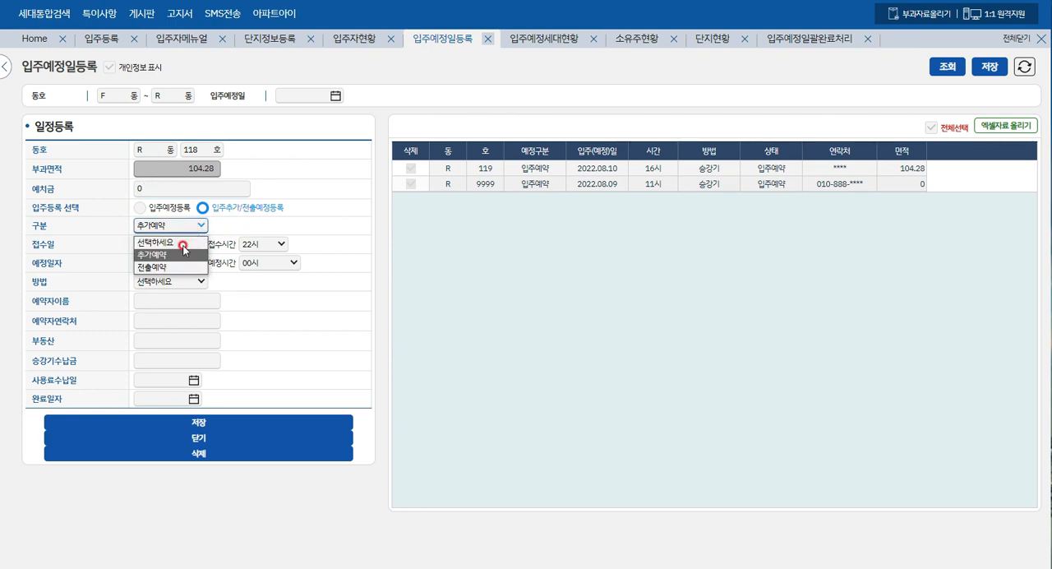
left_click(161, 267)
left_click(204, 210)
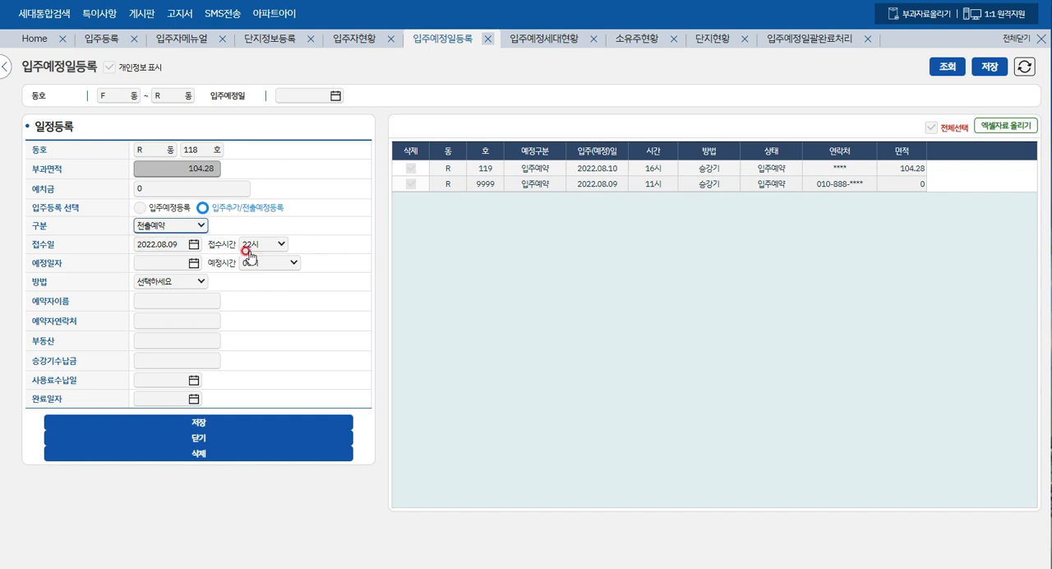
- Set the planned date (예정일자) of the R-118 move-out to 2022.08.24 and its planned time (예정시간) to 16시
left_click(190, 263)
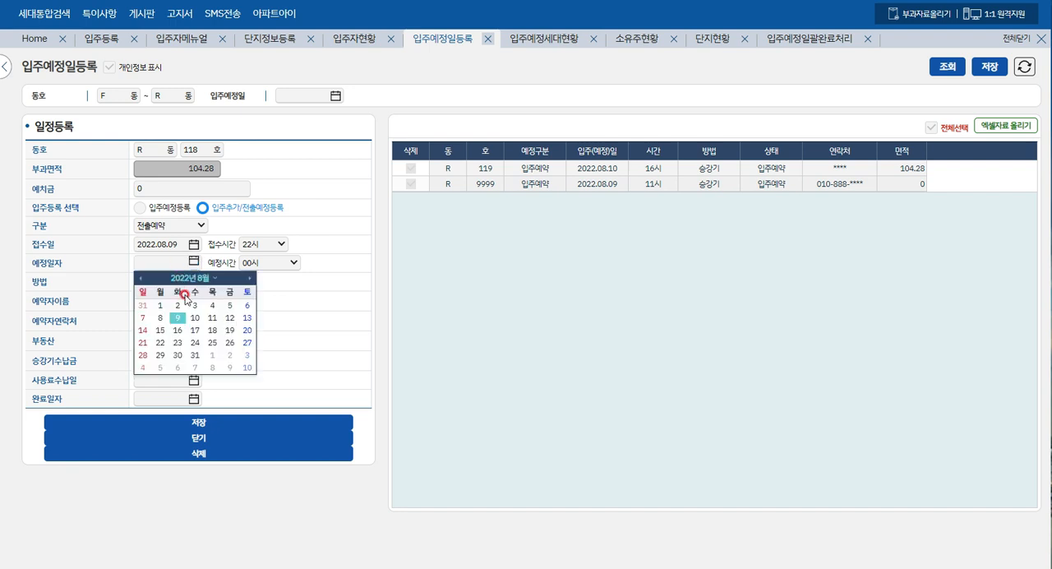
left_click(195, 342)
left_click(292, 263)
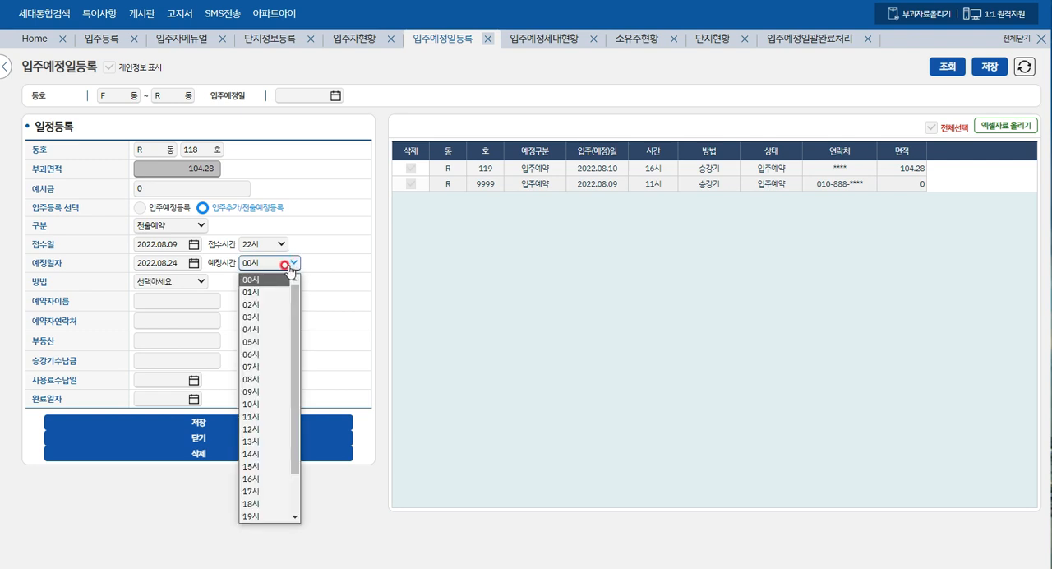
key("Page_Down")
key("Page_Down")
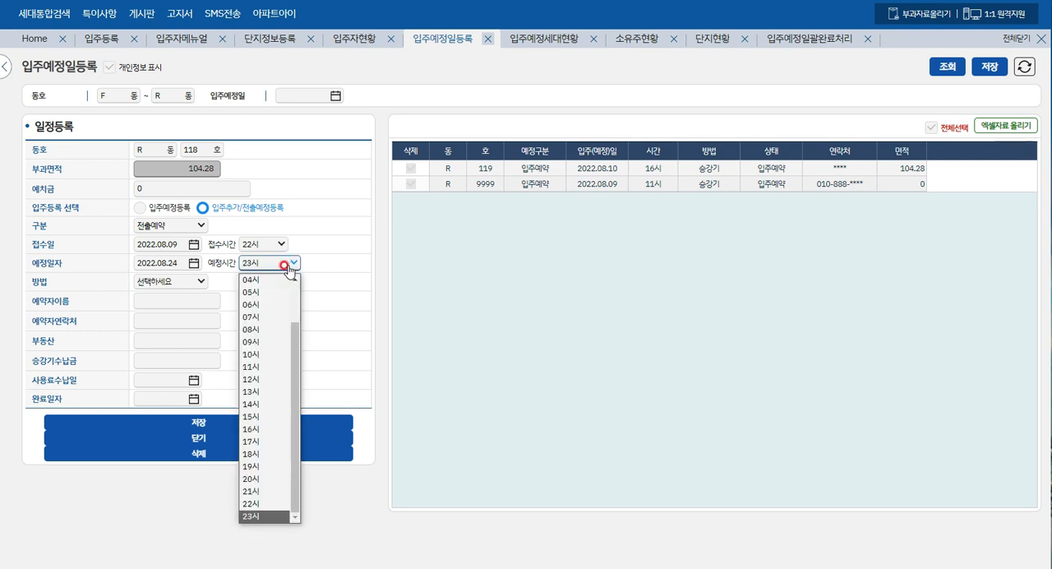
key("Up")
key("Up")
key("Up")
key("Up")
key("Up")
key("Up")
key("Up")
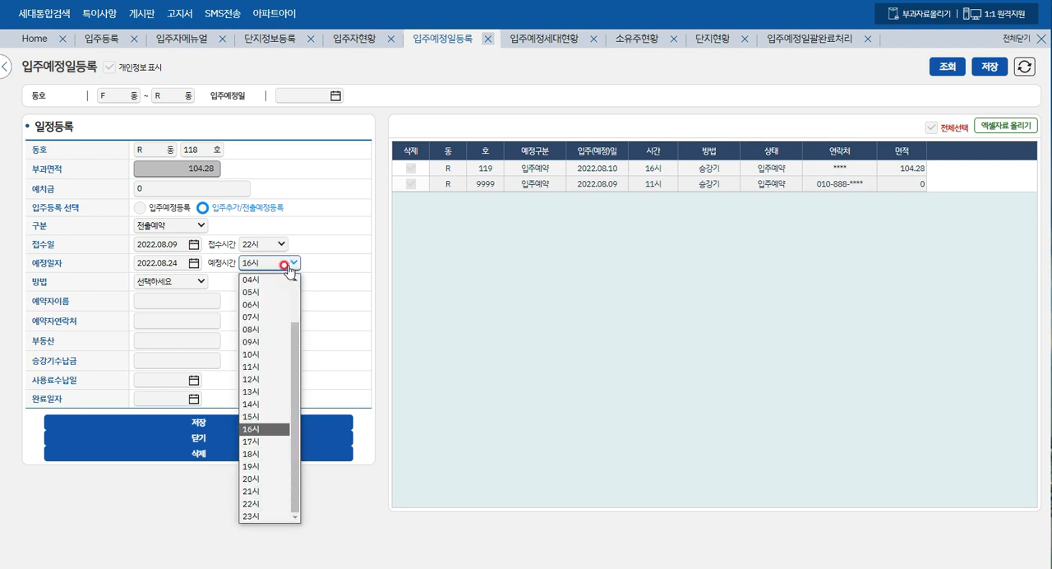
key("Return")
- Choose 승강기 as the method (방법) for the R-118 move-out, leaving the reserver's name and contact blank
left_click(199, 281)
left_click(176, 313)
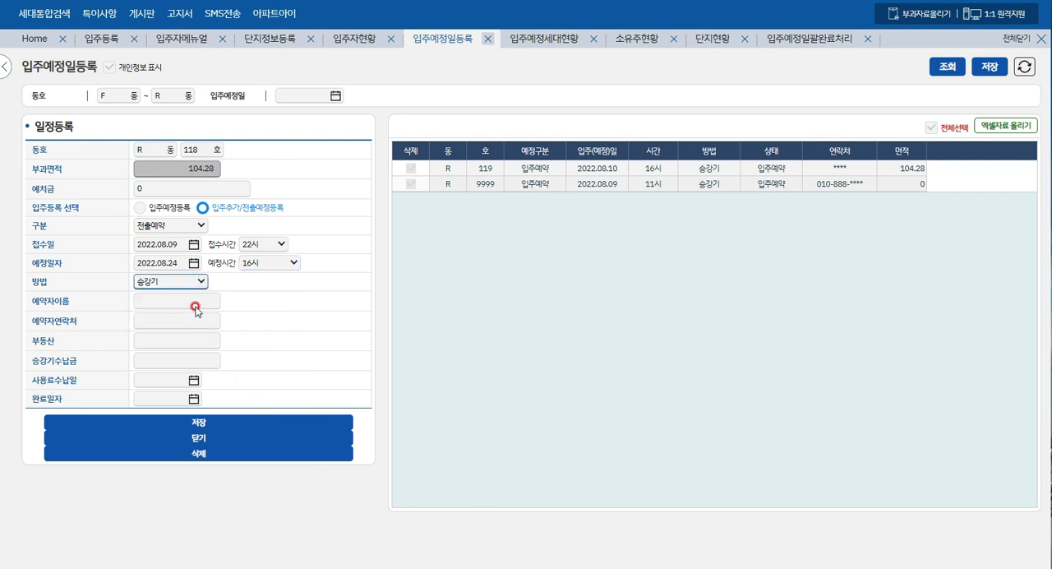
left_click(210, 300)
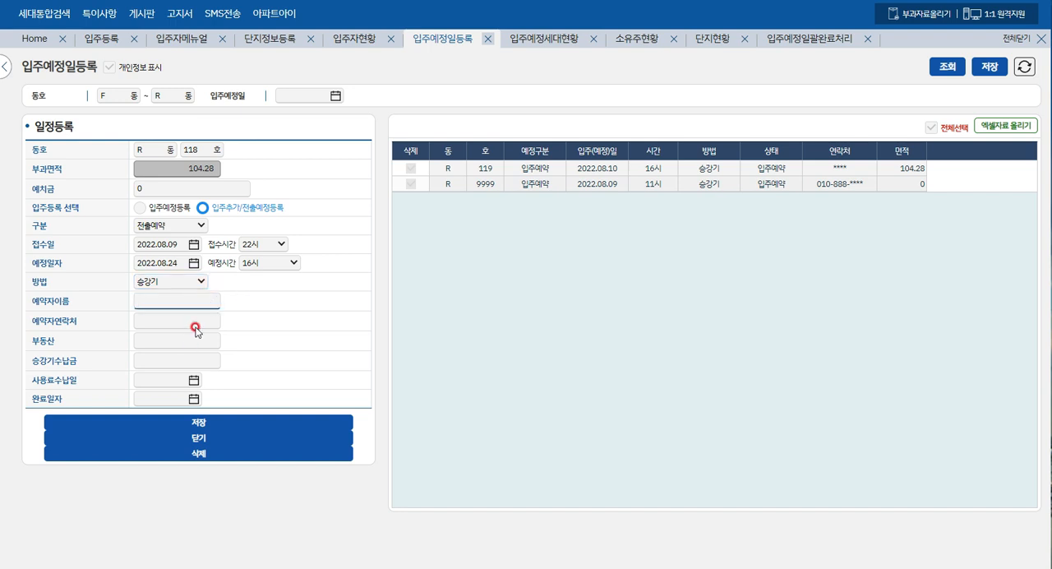
left_click(197, 324)
left_click(257, 316)
- Save the R-118 move-out reservation and confirm the save
left_click(219, 429)
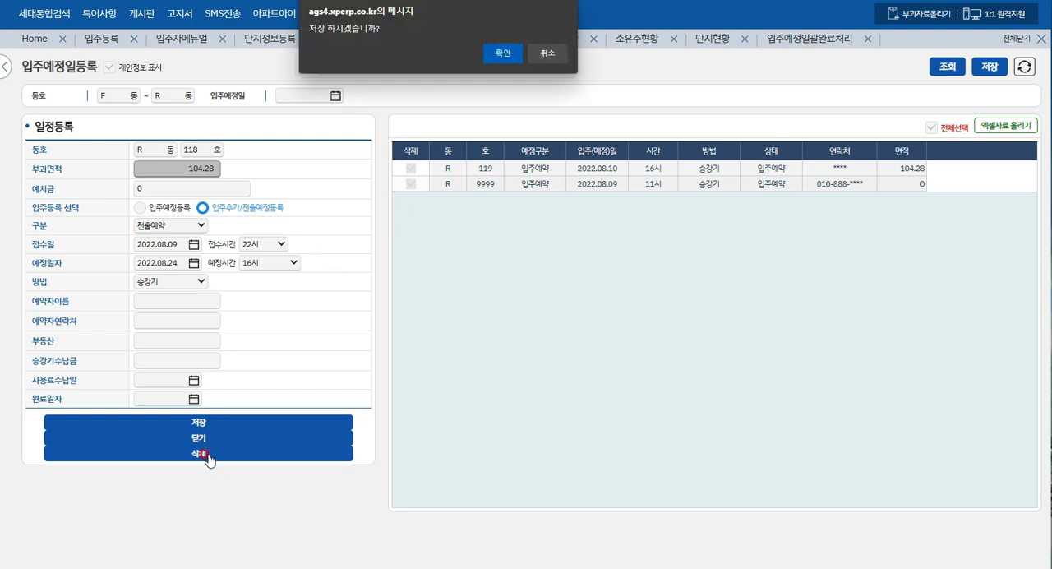
left_click(502, 53)
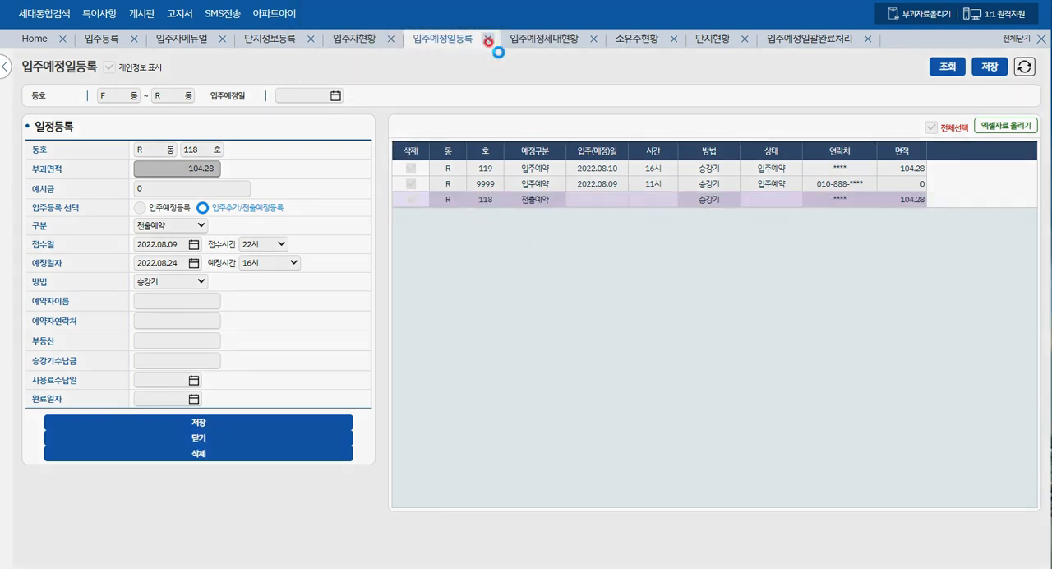
left_click(548, 52)
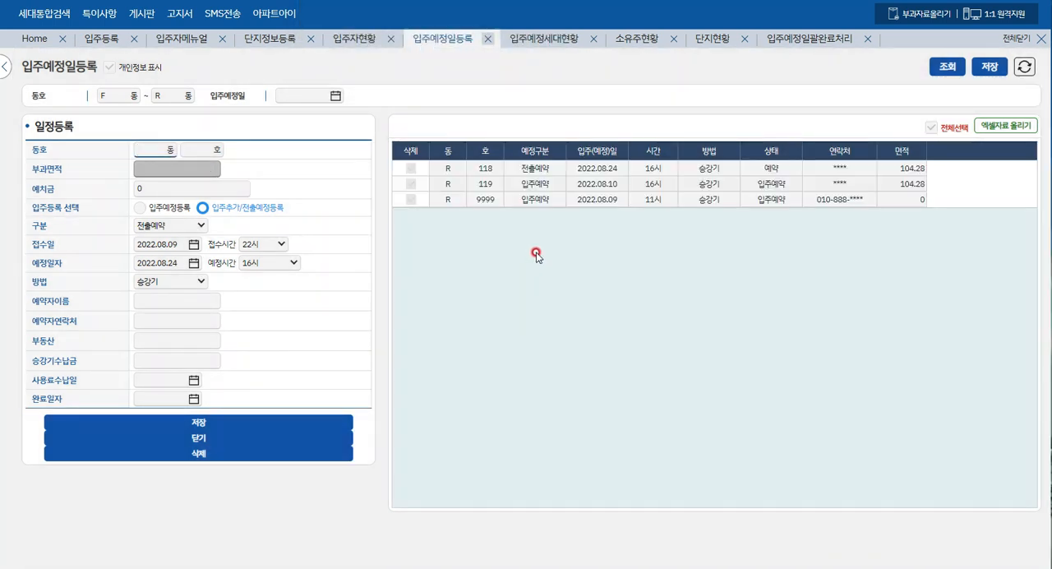
- Delete the R-9999 move-in reservation from the reservation list and confirm the save
left_click(411, 199)
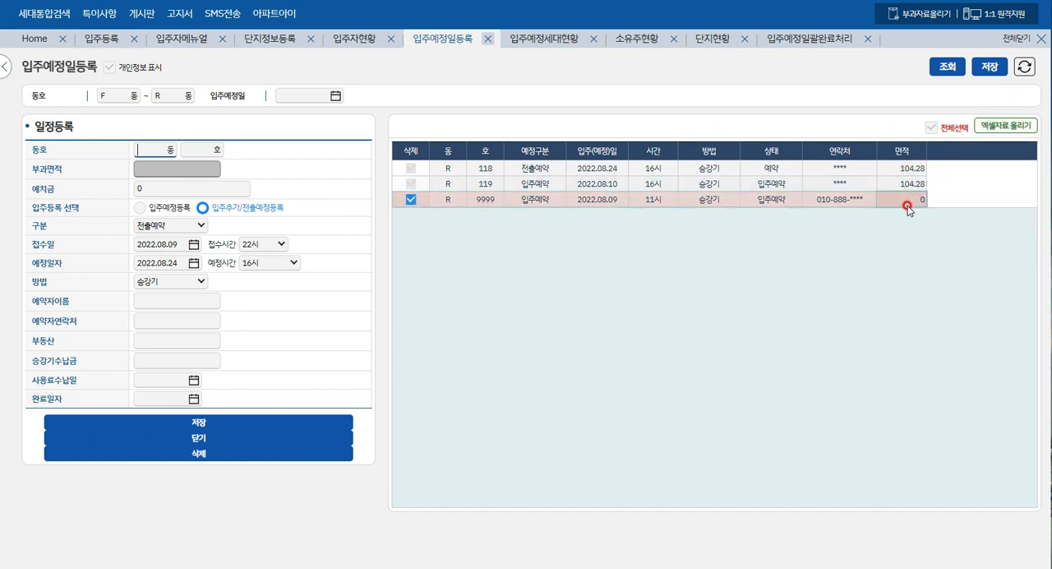
left_click(988, 69)
left_click(501, 54)
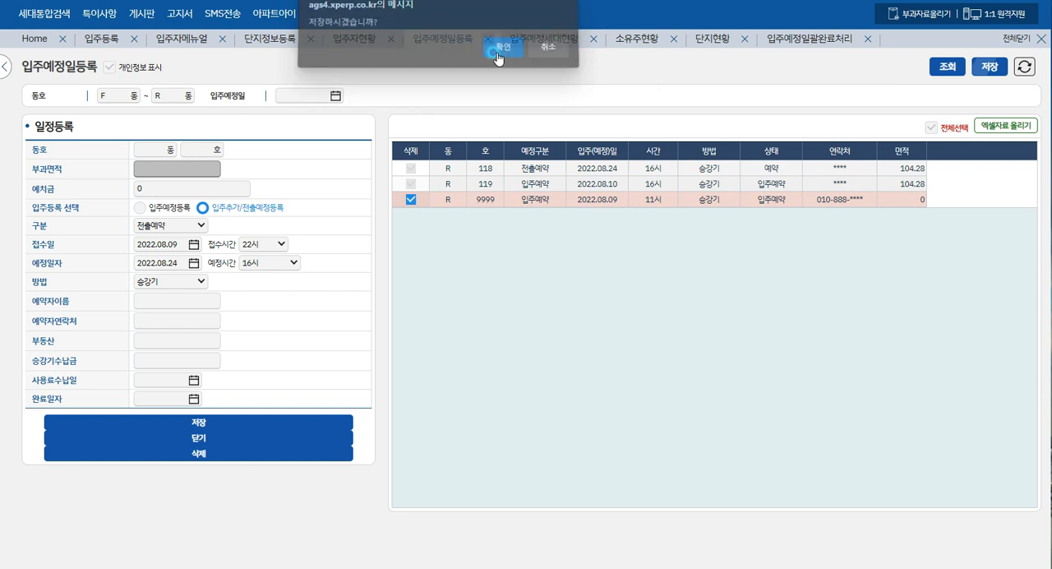
left_click(544, 53)
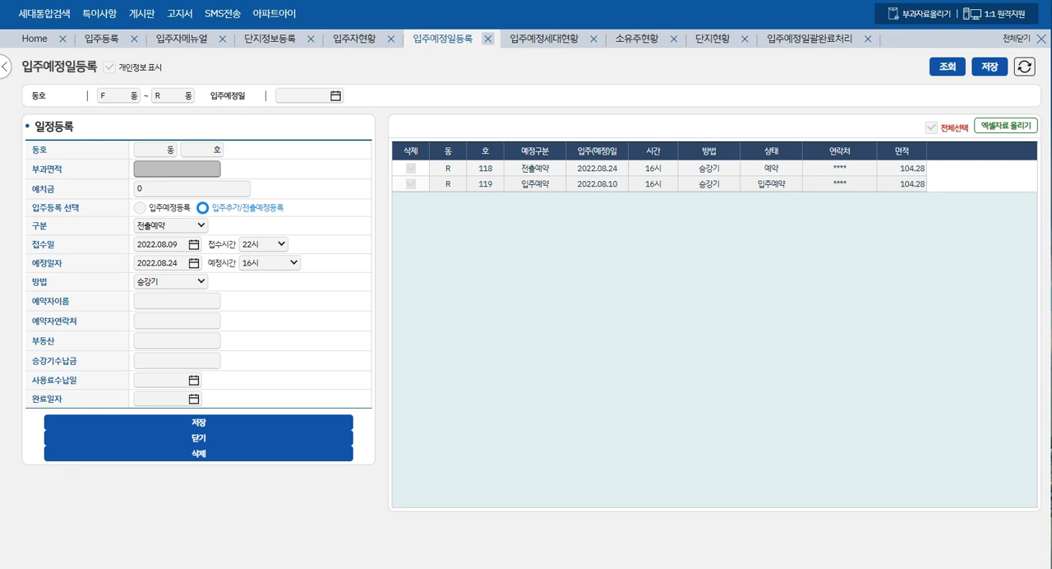
key("alt+Tab")
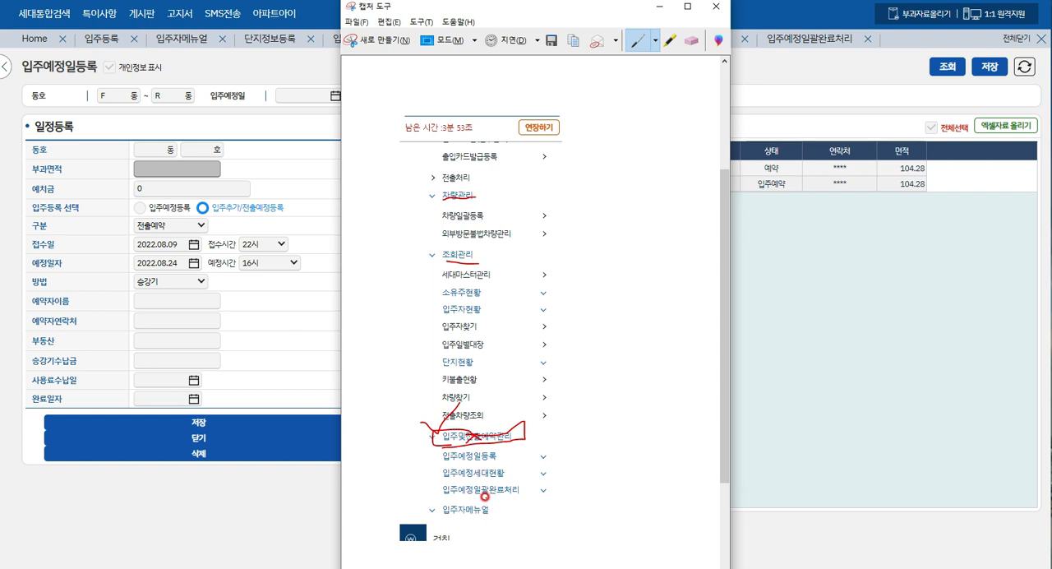
left_click(662, 6)
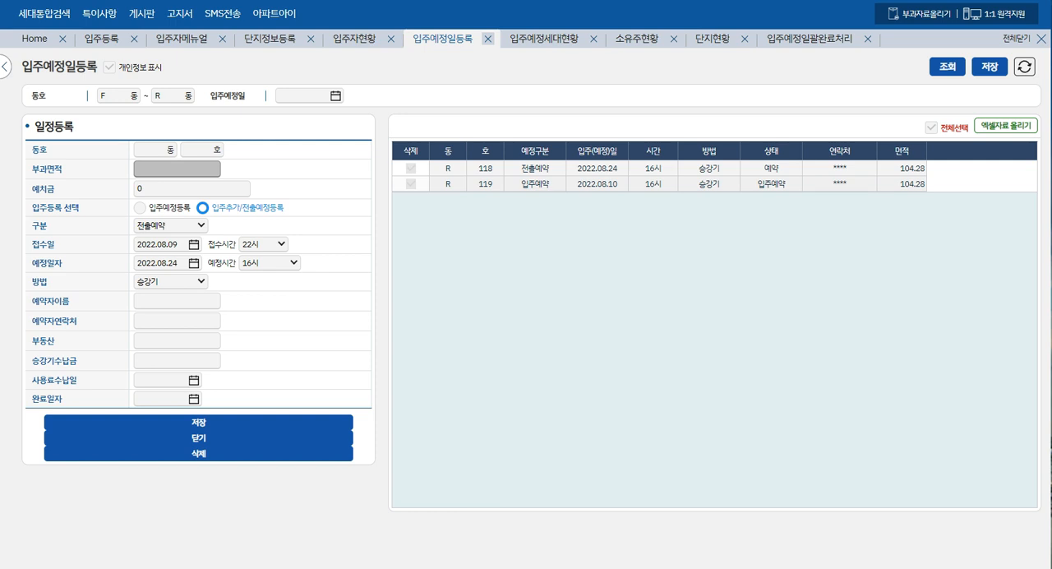
- On the 입주예정세대현황 page, set the end of the base date range (기준일자) to 2022.08.10 and run the query
left_click(544, 39)
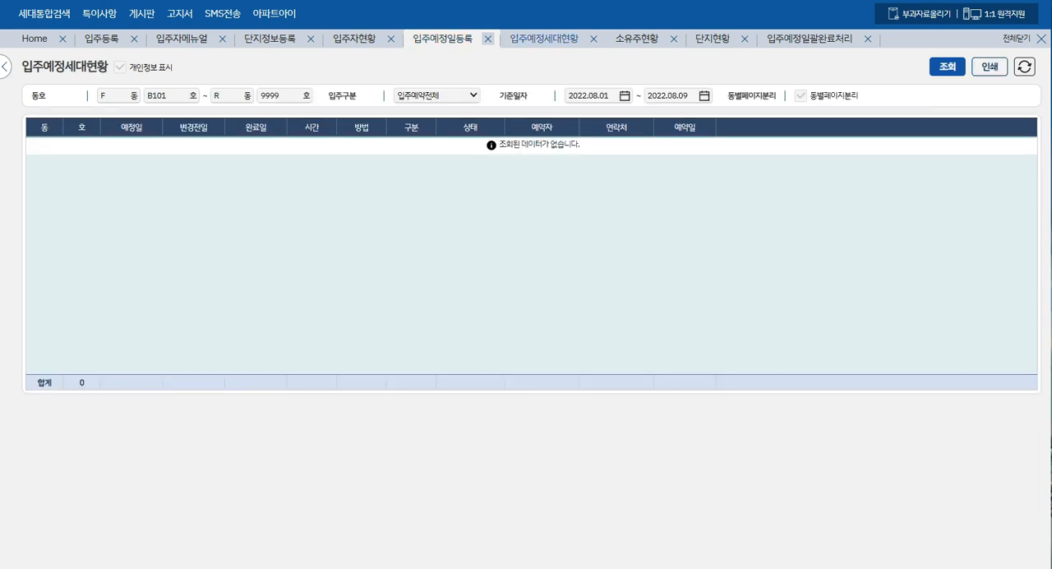
left_click(950, 67)
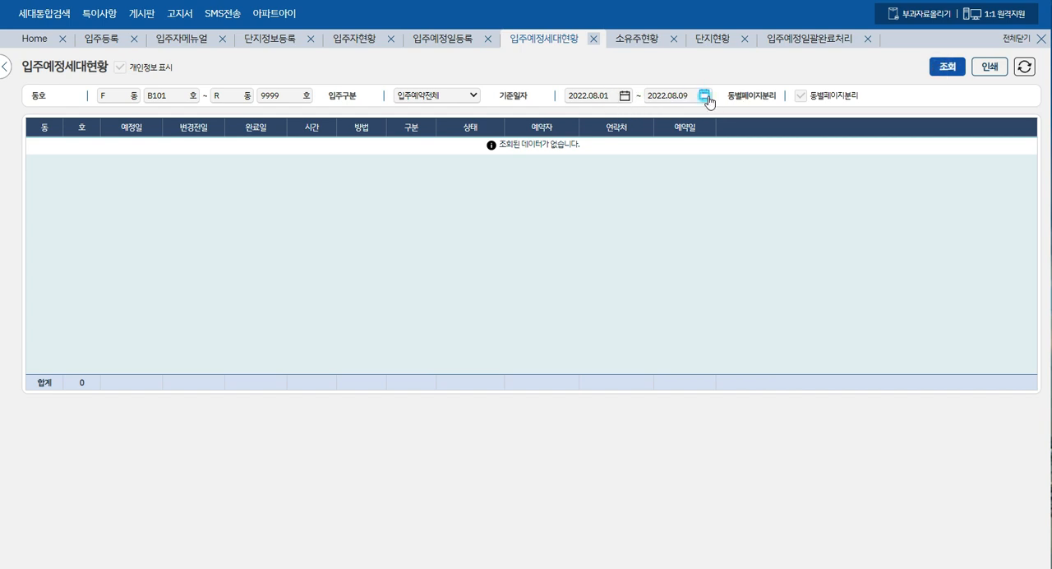
left_click(705, 97)
left_click(704, 148)
left_click(947, 66)
- Filter the move-in category (입주구분) by 입주예정세대 and run the query again
left_click(470, 95)
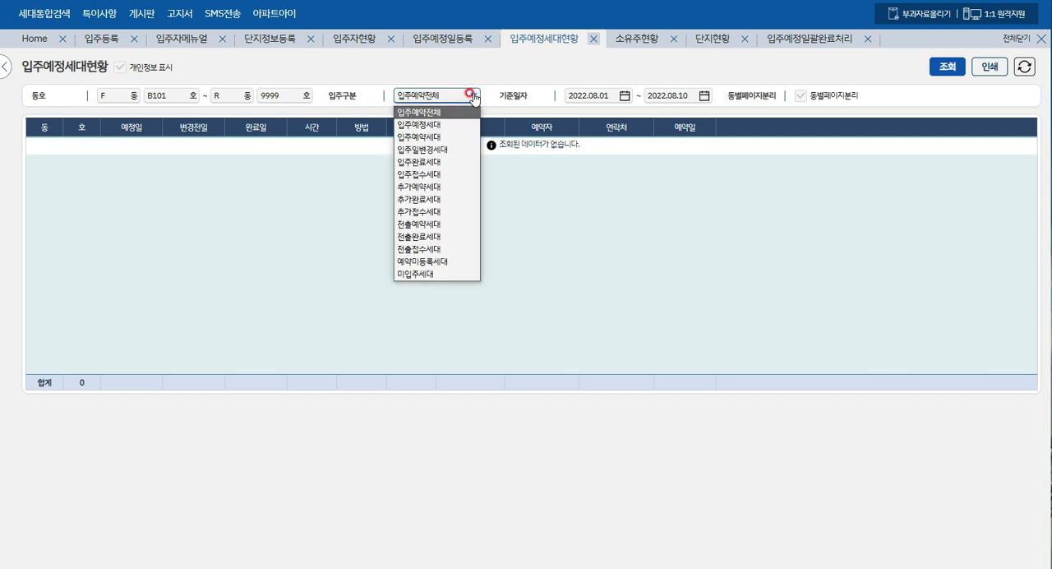
left_click(420, 124)
left_click(943, 73)
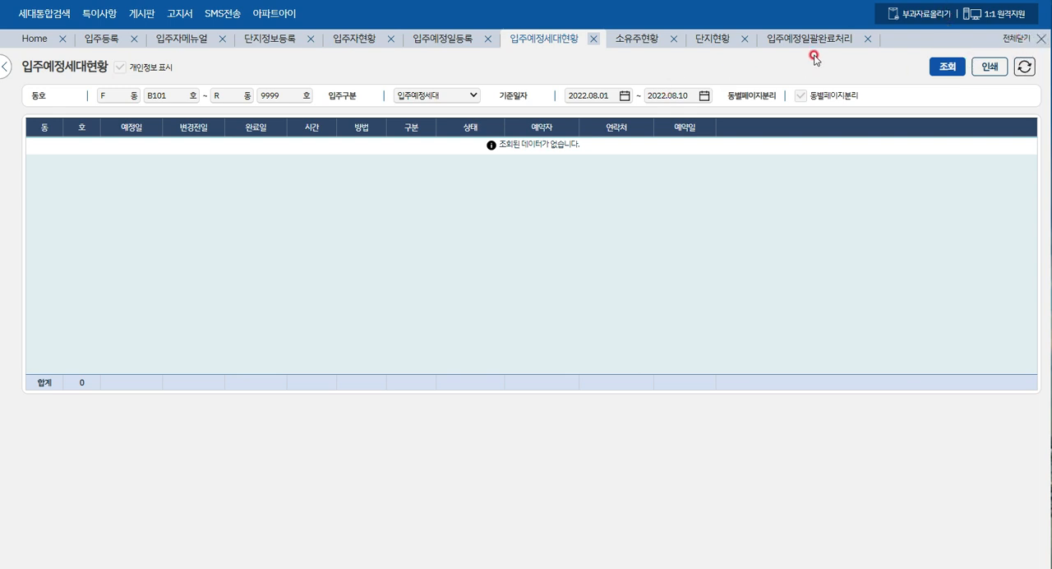
- Examine the reservation types and planned dates of R-118 and R-119 on the 입주예정일등록 page
left_click(451, 43)
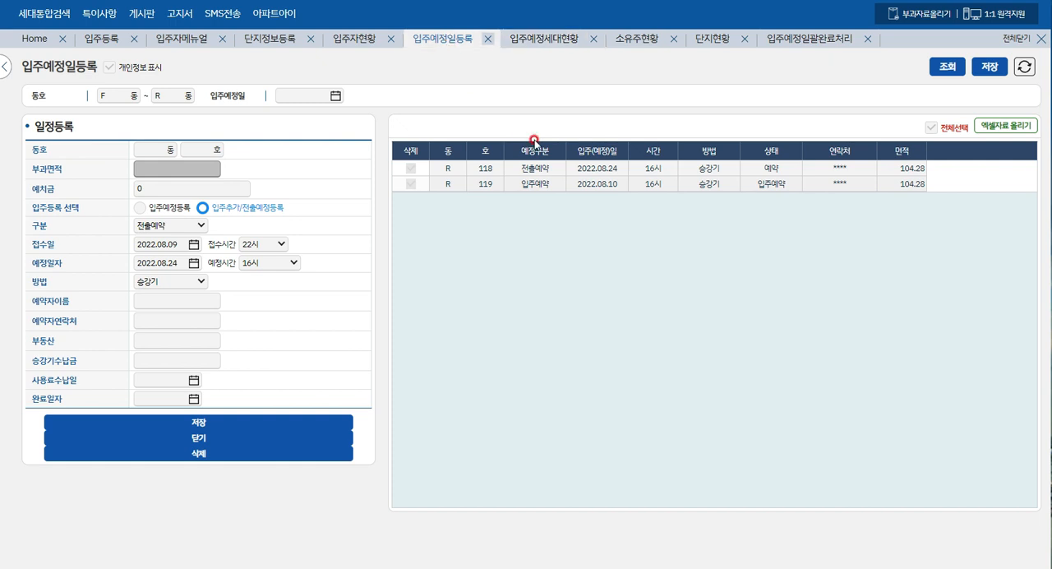
left_click(548, 183)
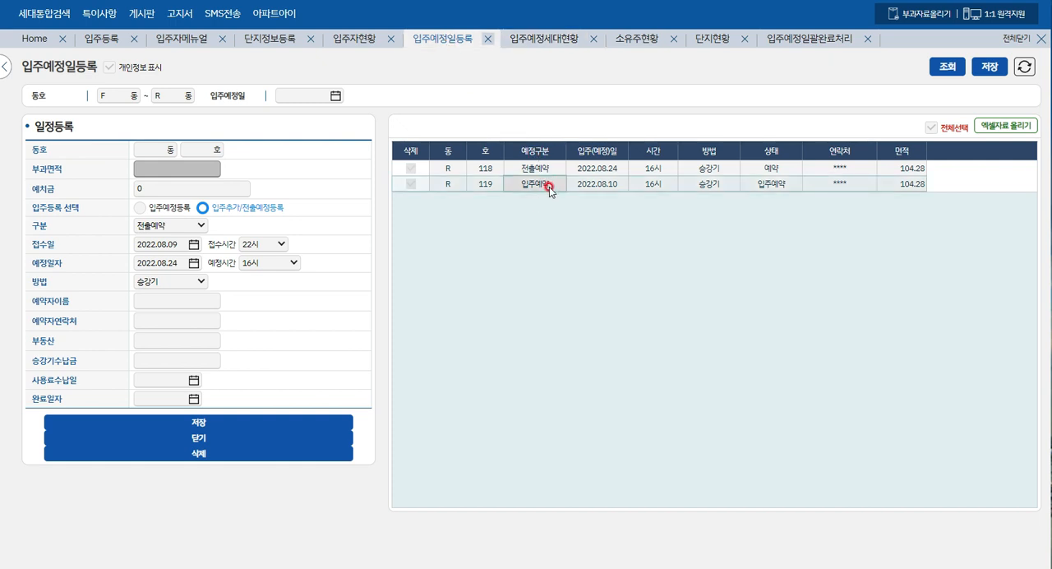
left_click(637, 184)
left_click(620, 187)
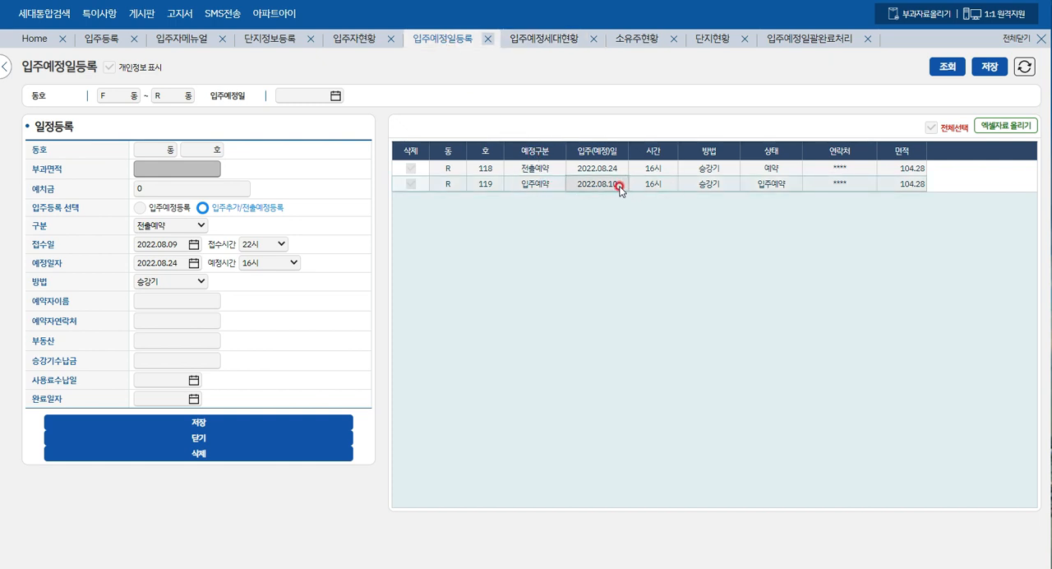
left_click(530, 169)
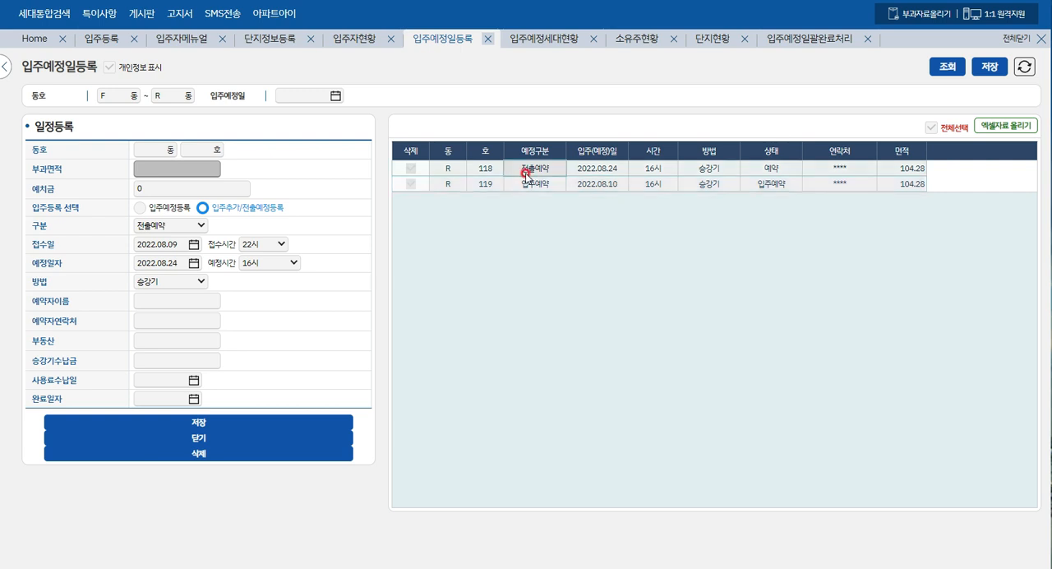
left_click(618, 188)
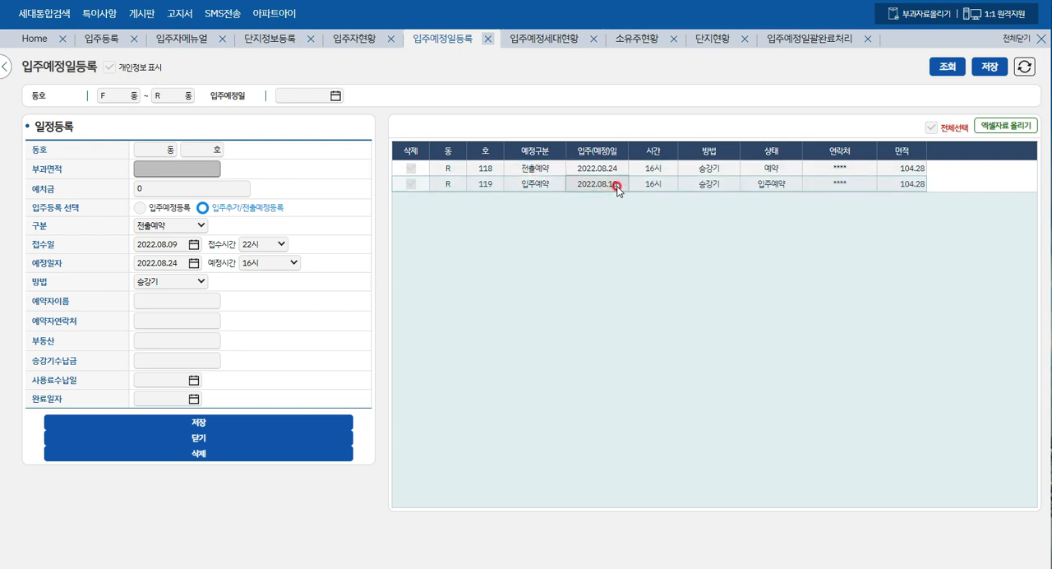
- Return to 입주예정세대현황, extend the end of the base date range to 2022.08.31 and query
left_click(575, 37)
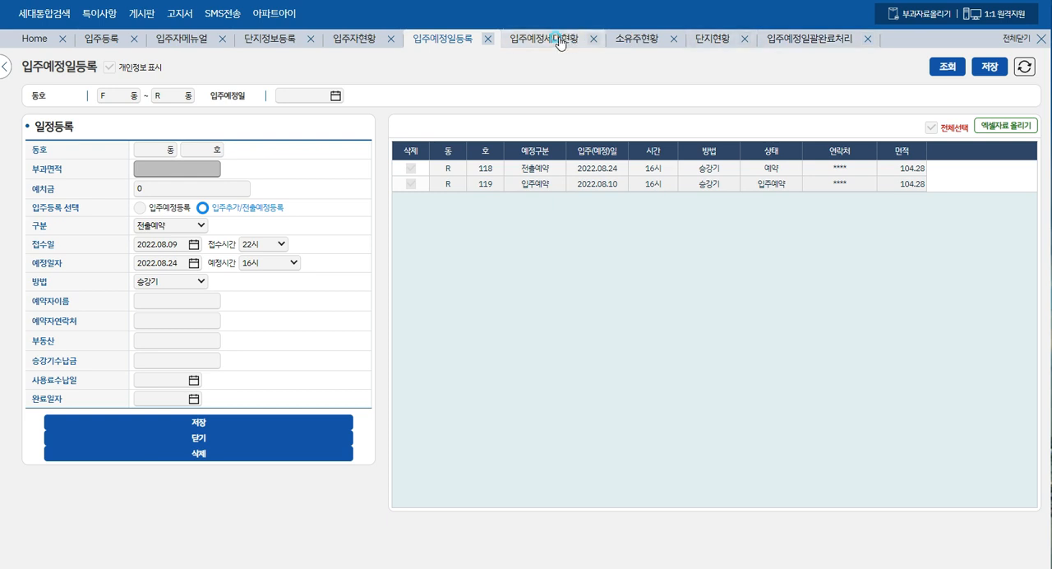
left_click(704, 95)
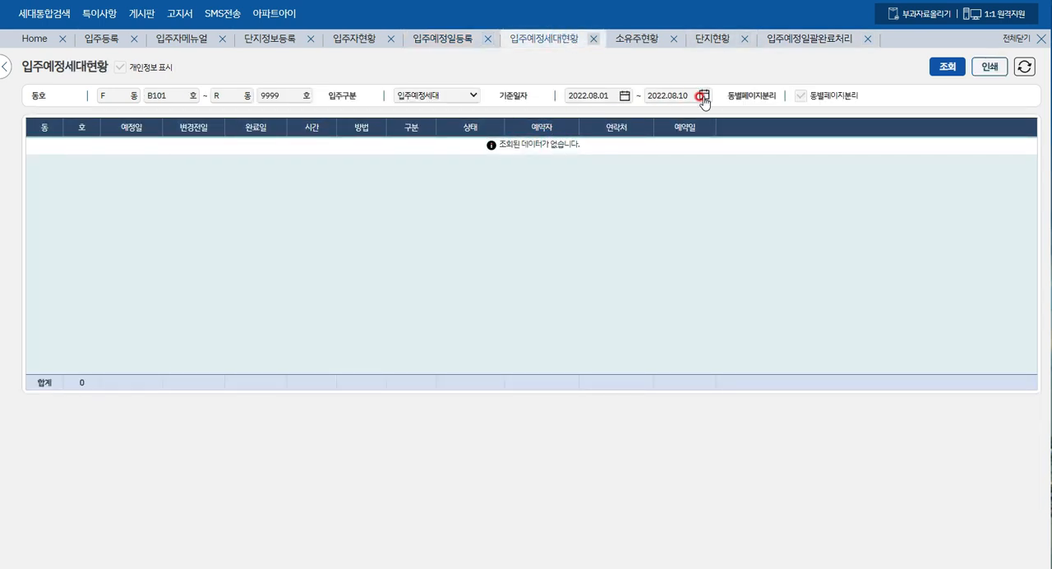
left_click(703, 193)
left_click(947, 75)
- Set the move-in category (입주구분) to 입주예약전체 and run the household query
left_click(369, 98)
left_click(788, 97)
left_click(465, 102)
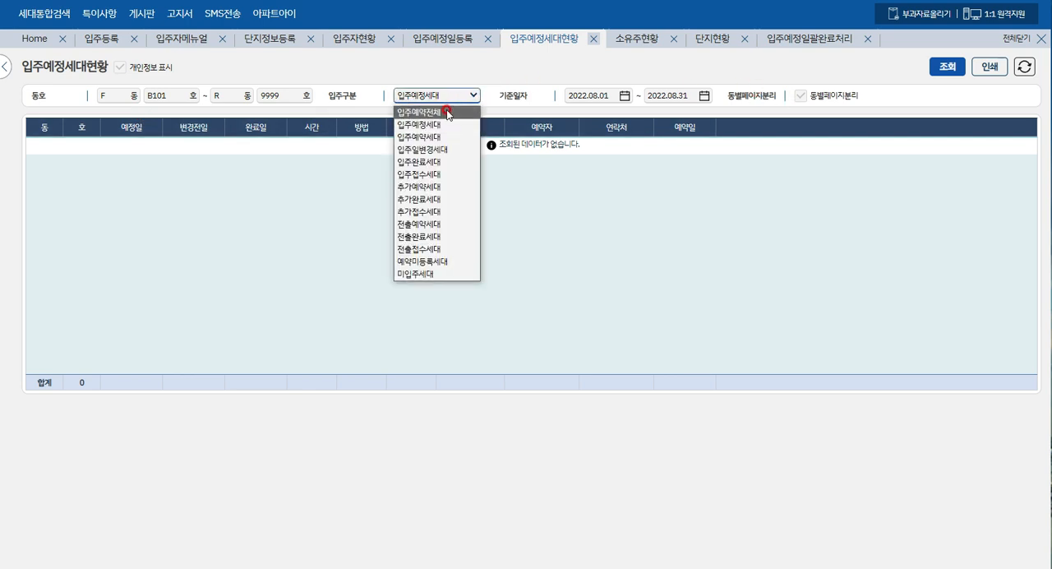
left_click(446, 113)
left_click(947, 66)
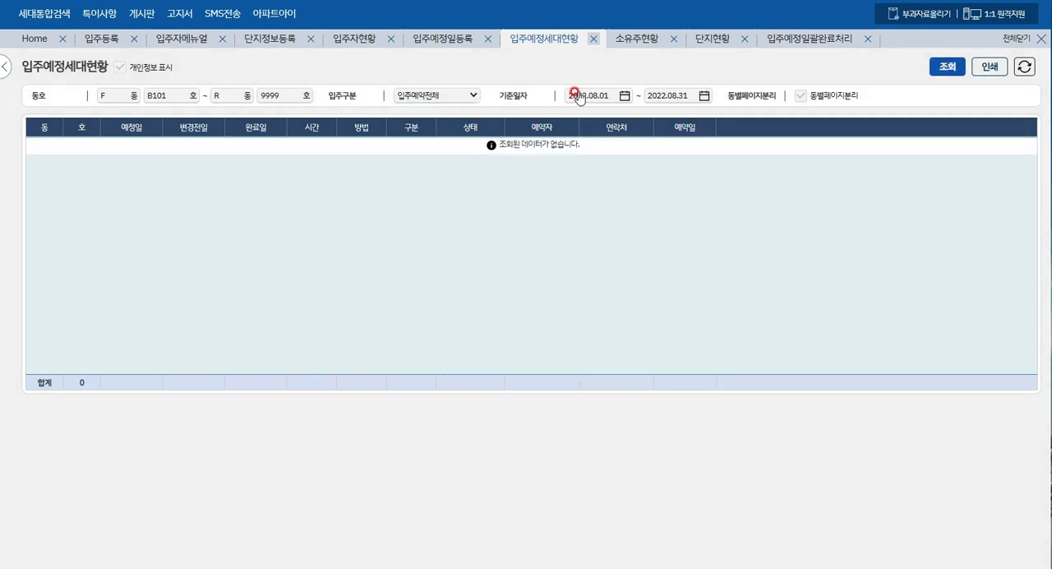
left_click(469, 97)
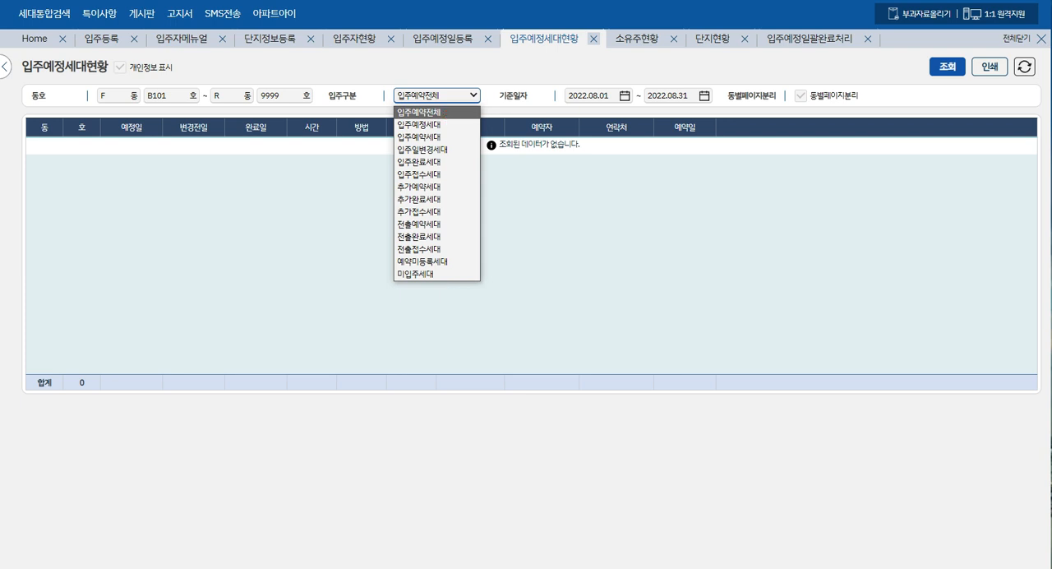
left_click(833, 70)
left_click(474, 100)
left_click(251, 168)
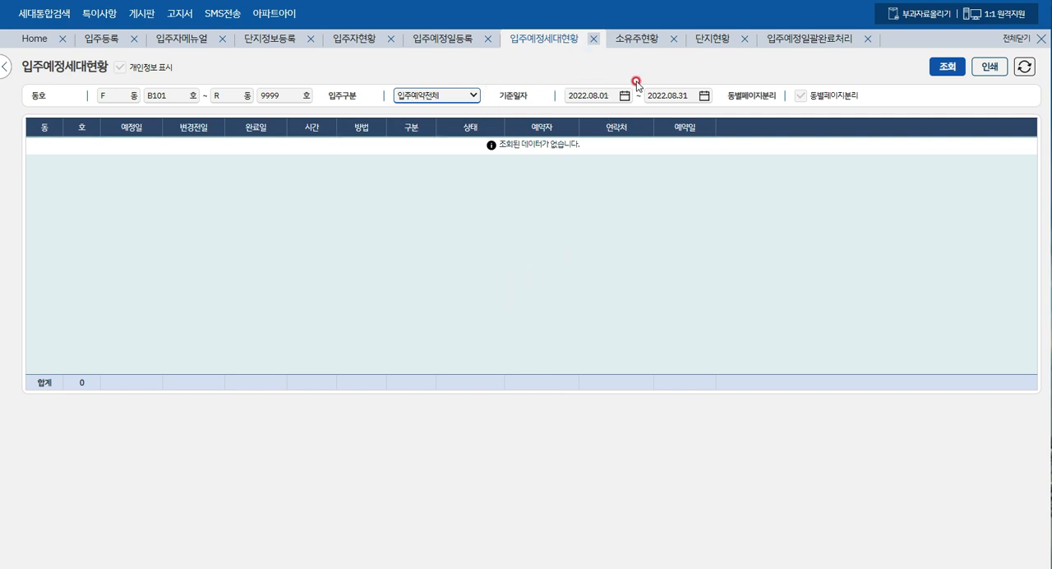
- On the 입주예정일괄완료처리 page, examine the completion dates (완료일), statuses and booking dates of R-118 and R-119
left_click(797, 41)
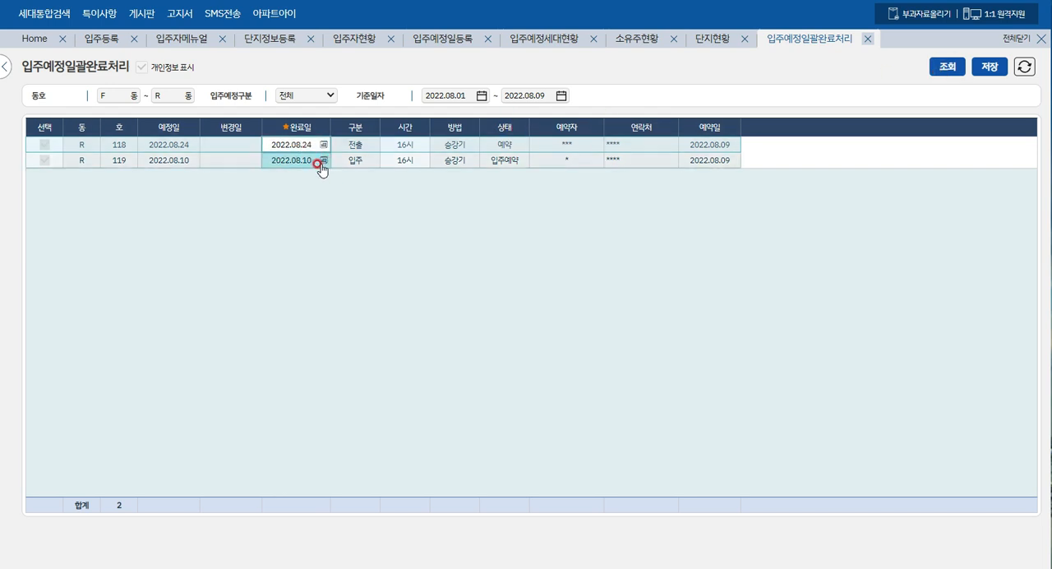
left_click(303, 143)
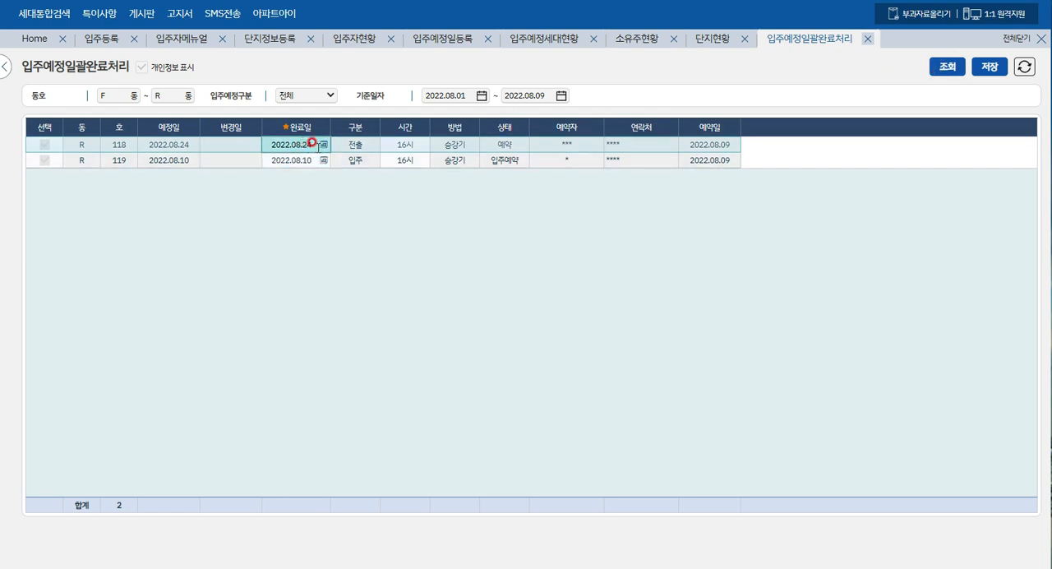
left_click(308, 159)
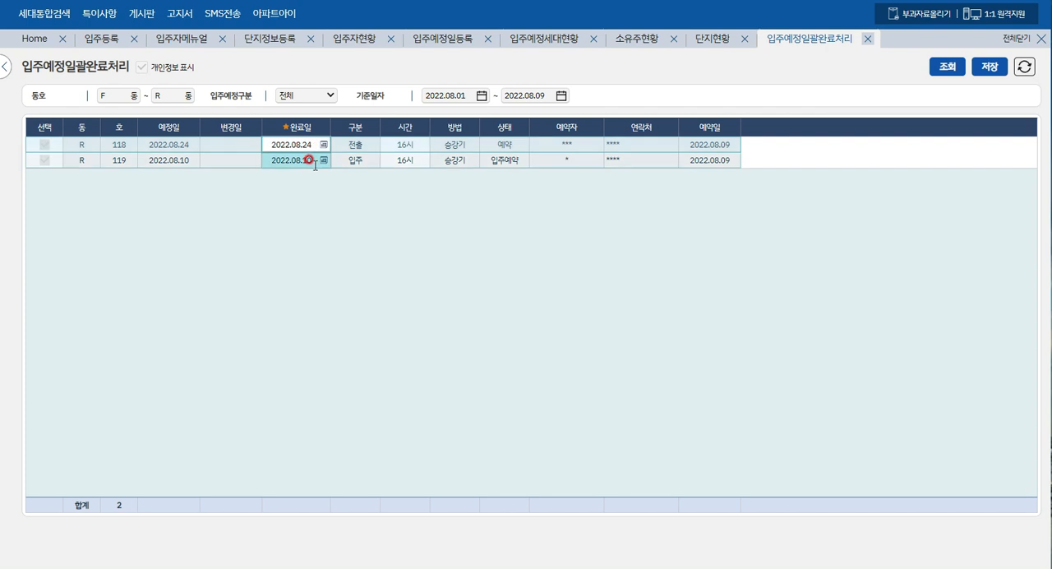
left_click(305, 143)
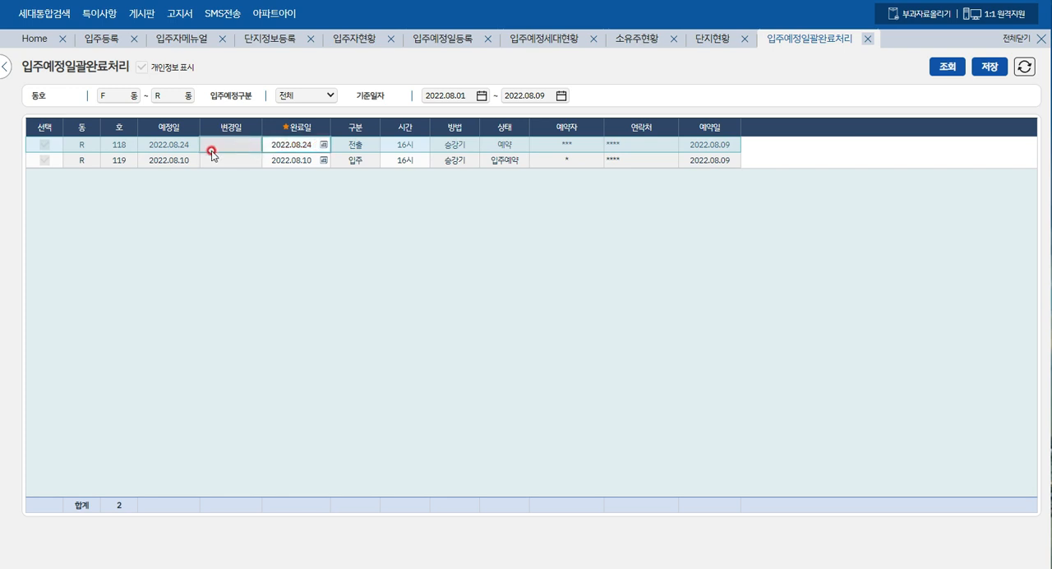
left_click(299, 144)
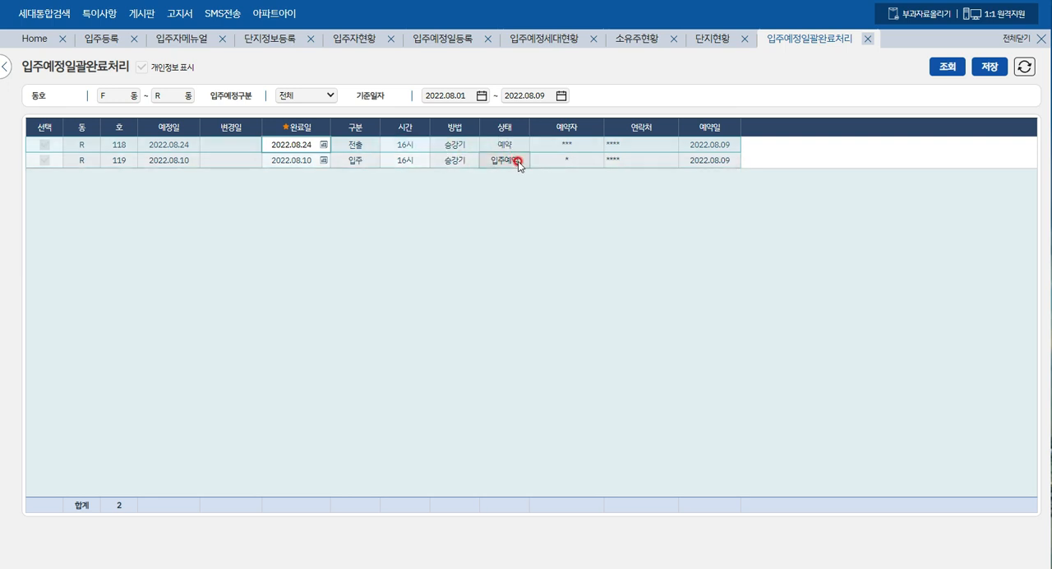
left_click(723, 145)
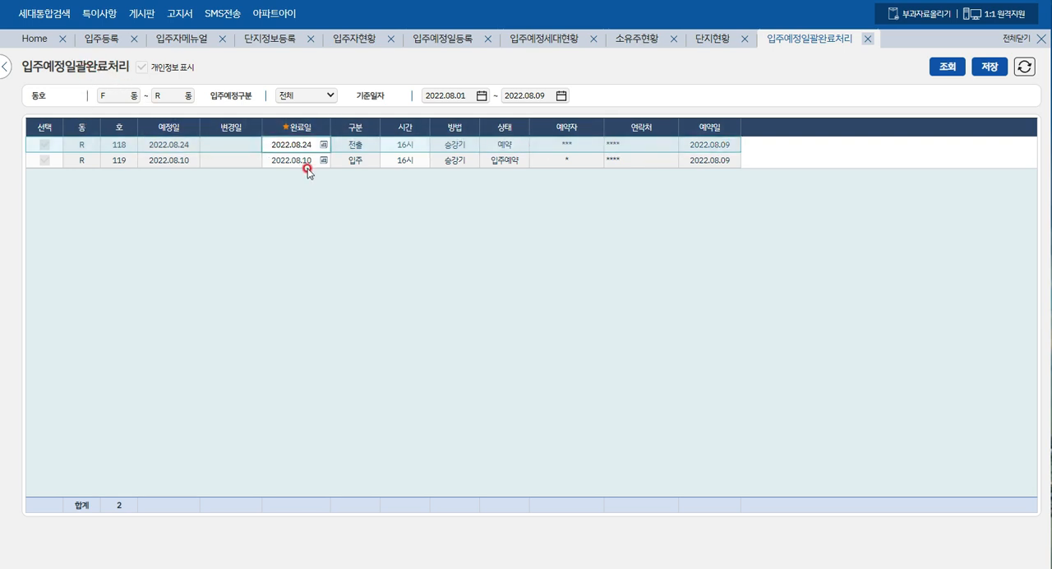
- Open the completion date (완료일) of the R-118 move-out for editing
left_click(297, 145)
left_click(293, 322)
left_click(276, 144)
left_click(300, 144)
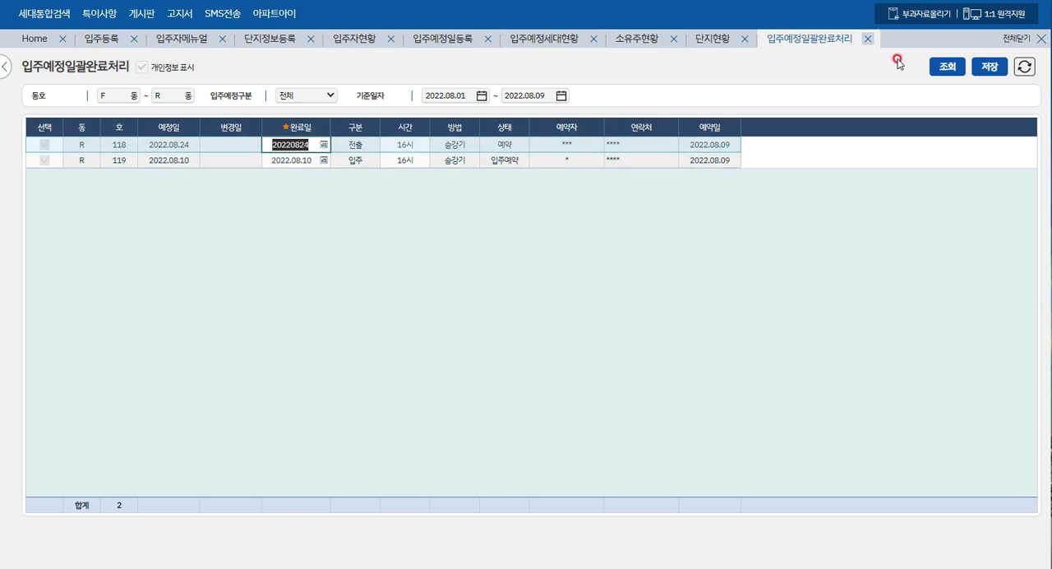
left_click(981, 67)
- Check the 입주예정세대현황 page and return to 입주예정일괄완료처리
left_click(531, 43)
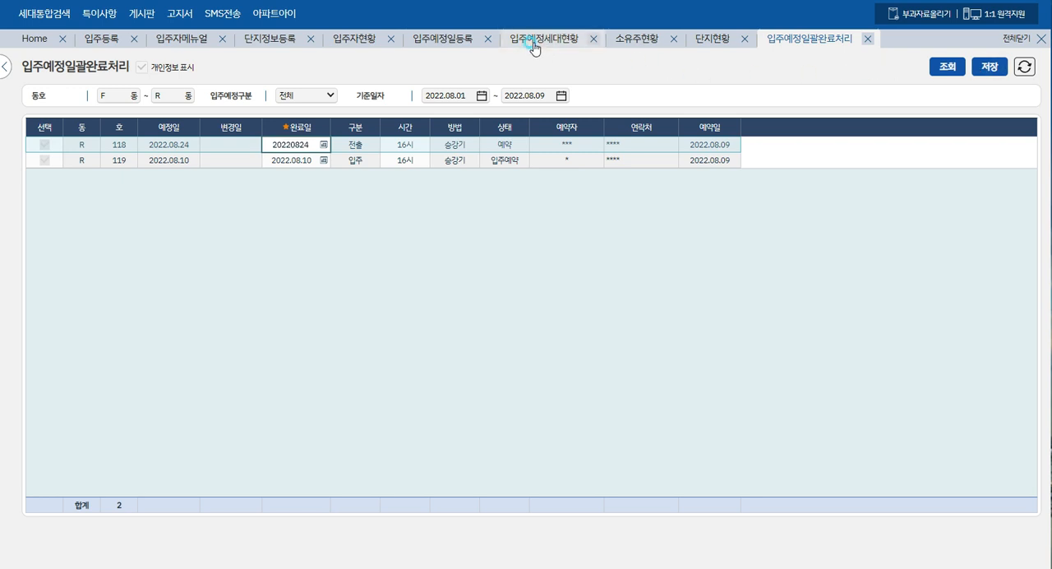
left_click(531, 43)
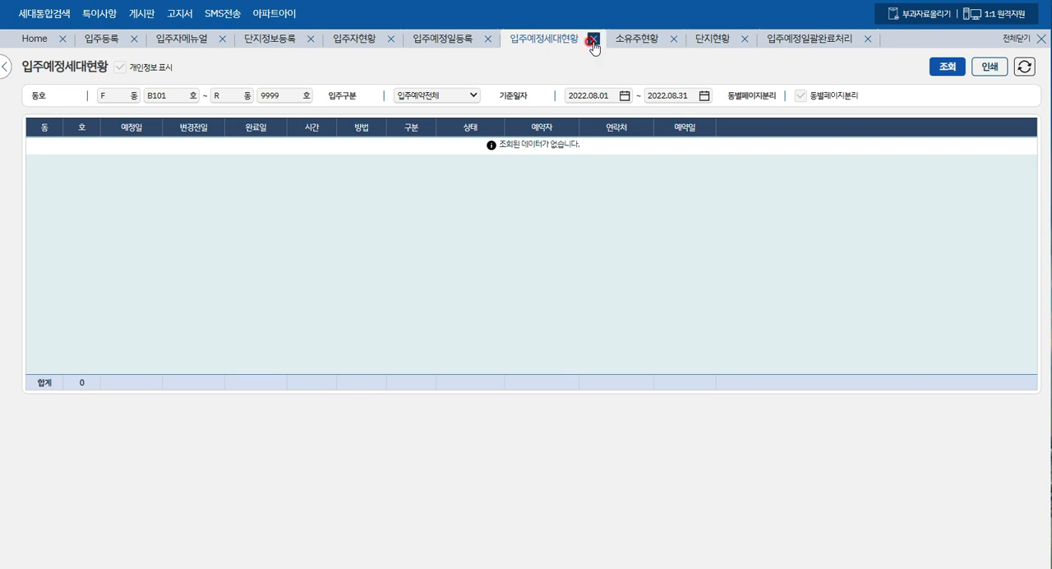
left_click(818, 45)
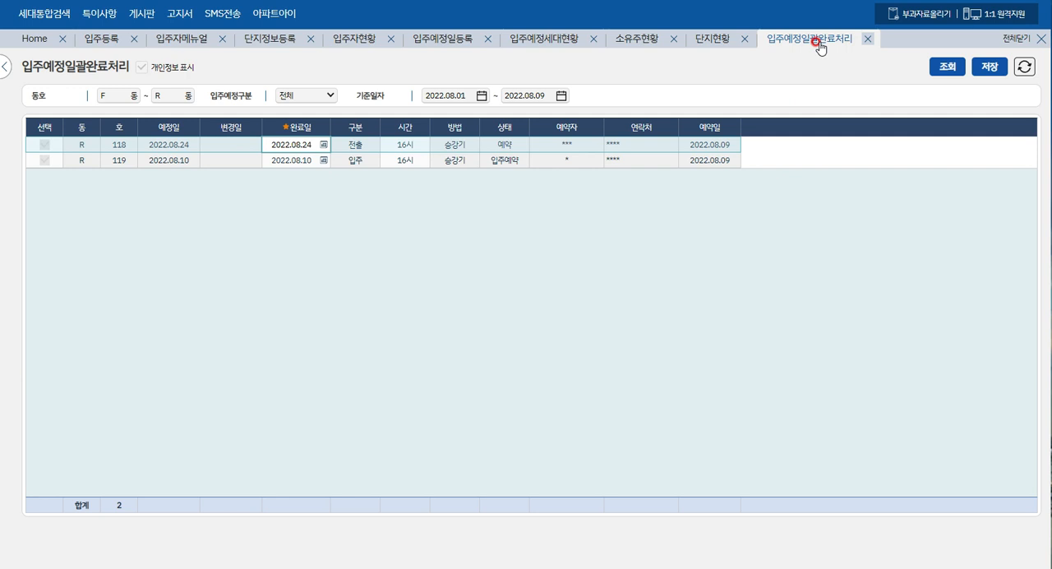
- Select only the R-118 move-out reservation for completion, save it and confirm
left_click_drag(303, 146, 310, 161)
left_click(309, 162)
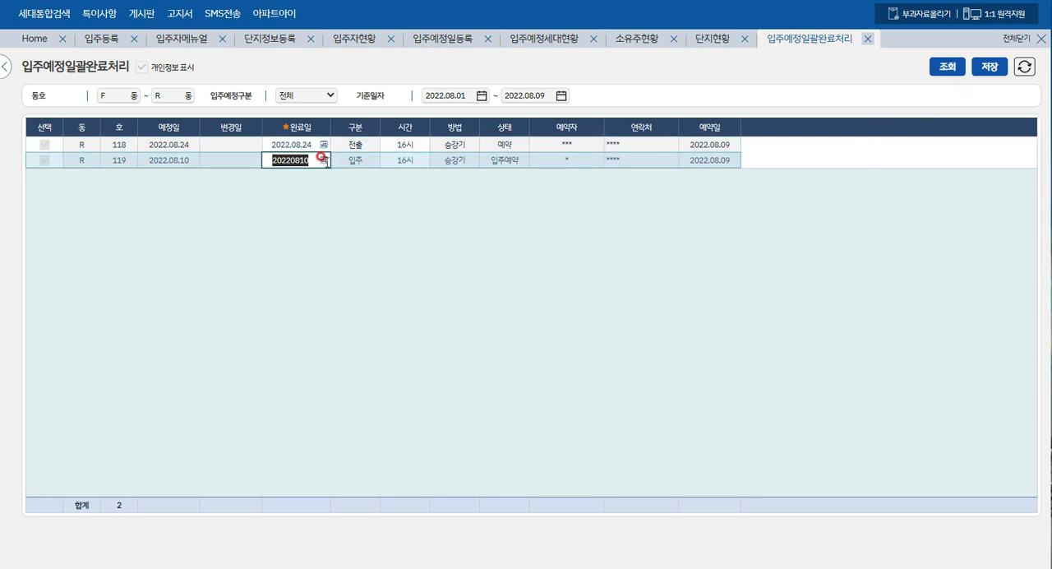
left_click(44, 144)
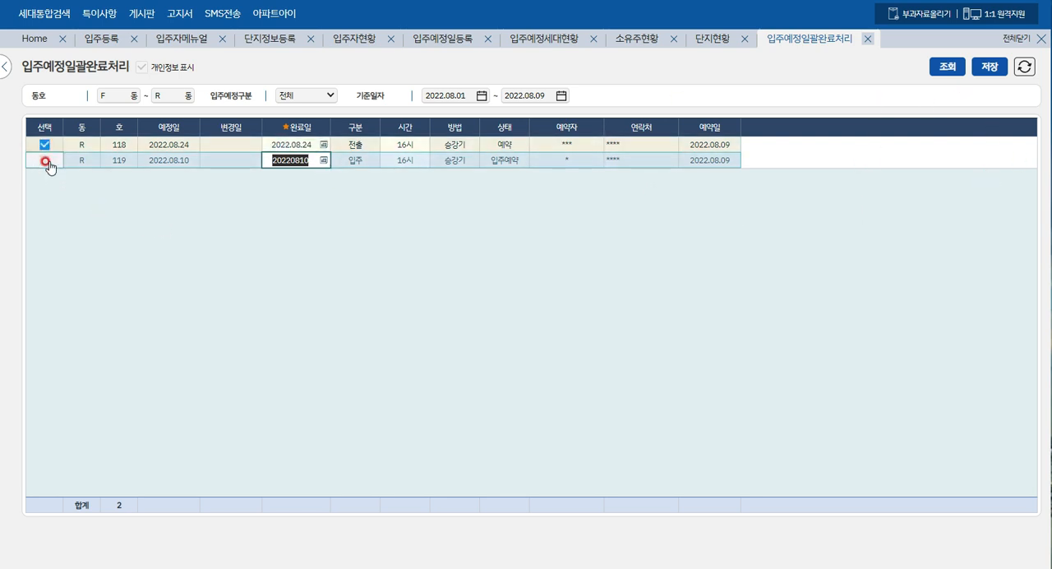
left_click(987, 72)
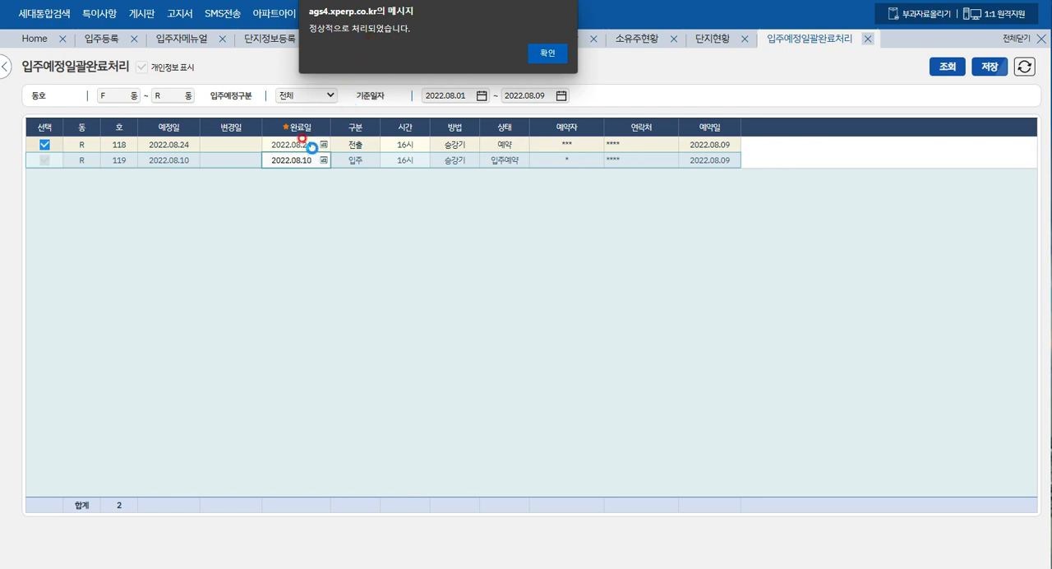
left_click(559, 55)
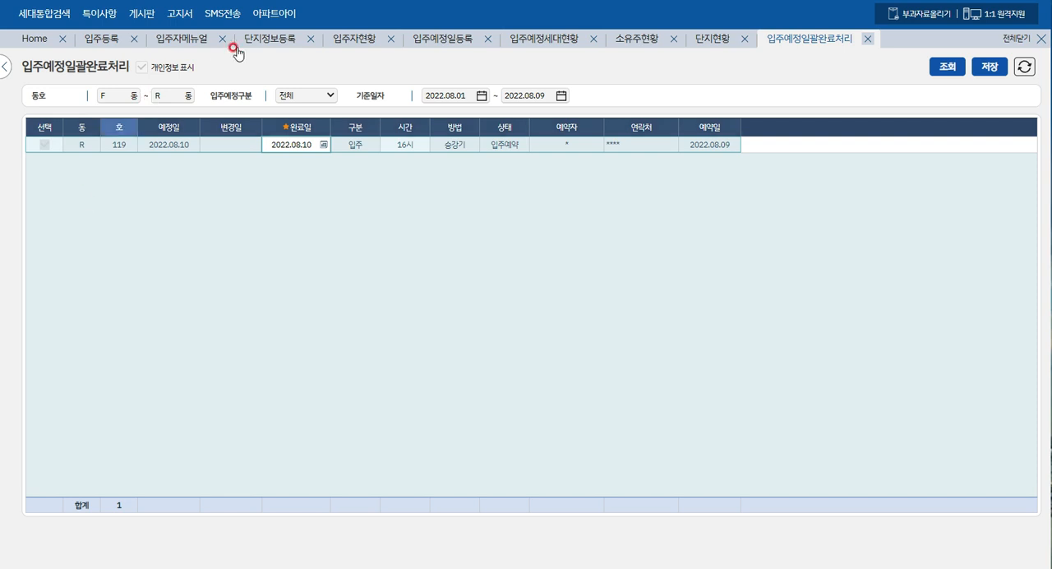
- Query the reservation list again on the 입주예정일등록 page and examine the status (상태) of R-118
left_click(455, 39)
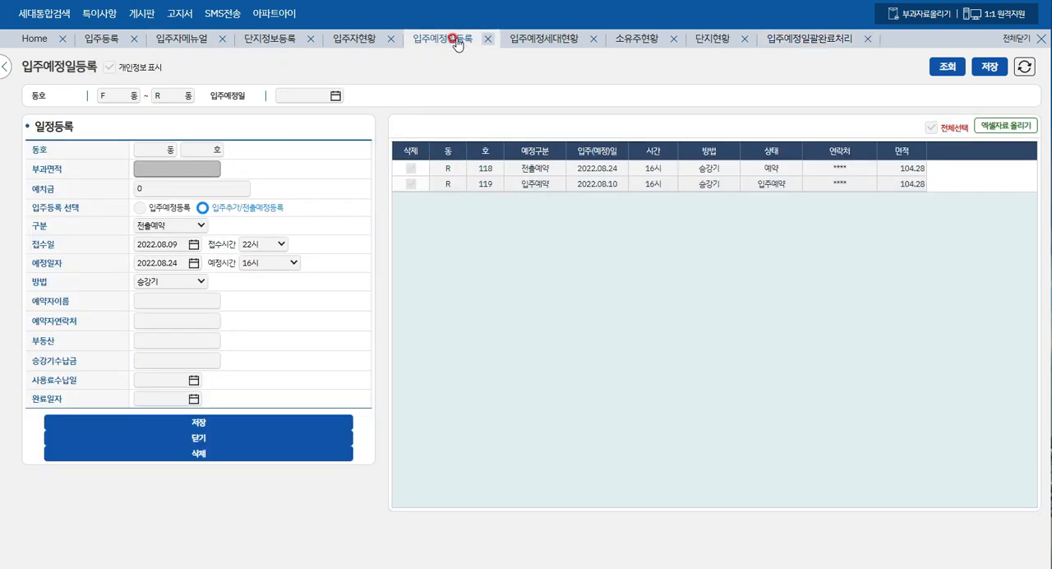
left_click(943, 66)
left_click(779, 178)
left_click(780, 170)
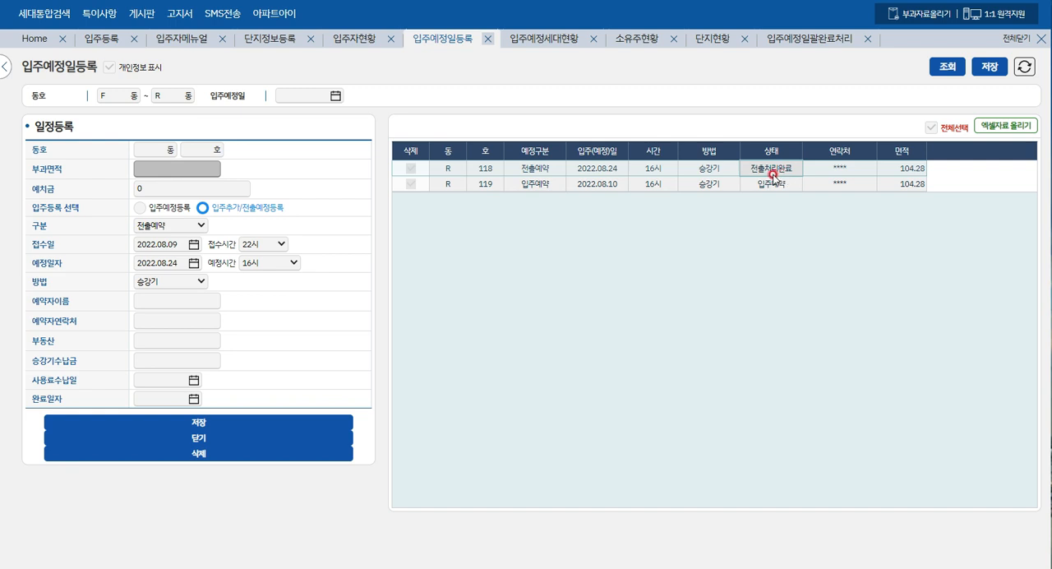
- Look over the move-in category (입주구분) options on the 입주예정세대현황 page, including 전출완료세대
left_click(549, 40)
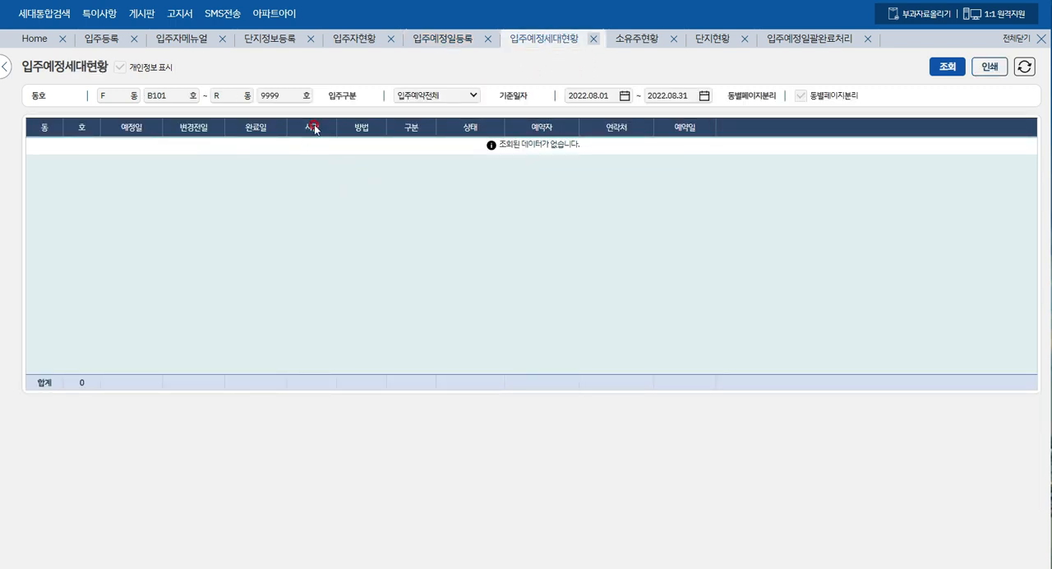
left_click(470, 96)
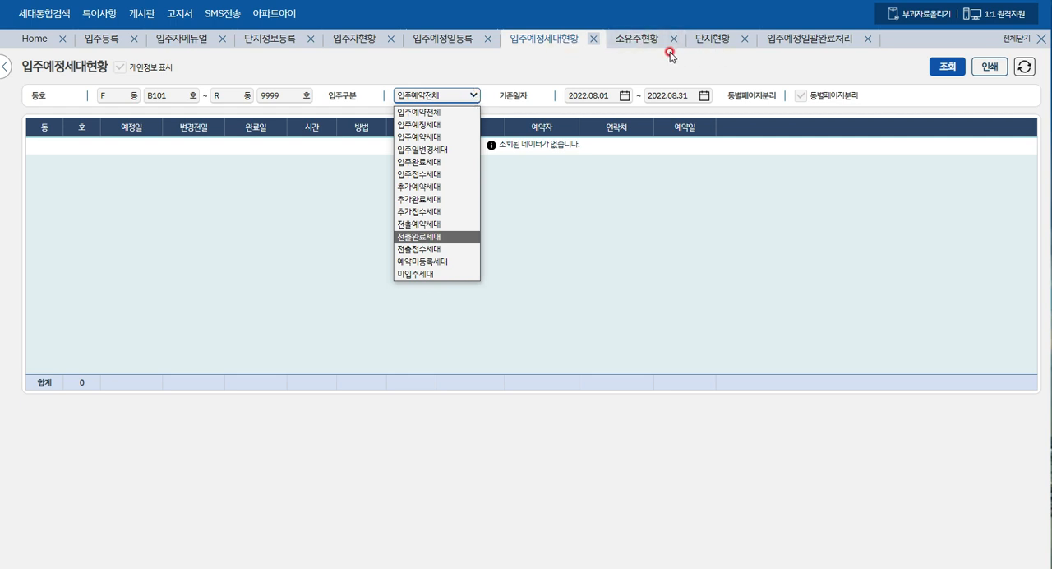
left_click(809, 66)
- Go back to 입주예정일괄완료처리 and select the completion date (완료일) of the R-119 move-in
left_click(808, 42)
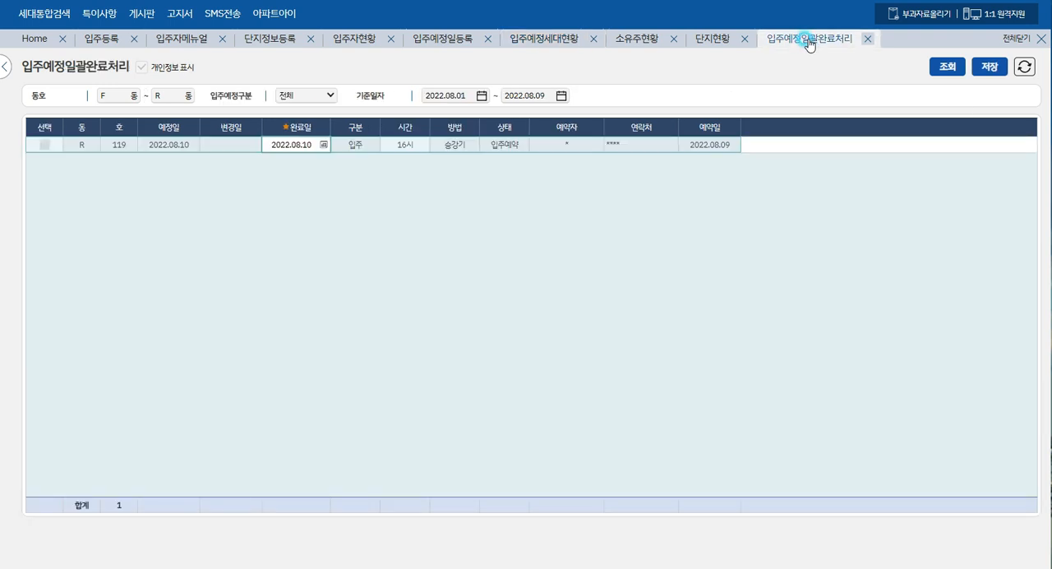
left_click(295, 141)
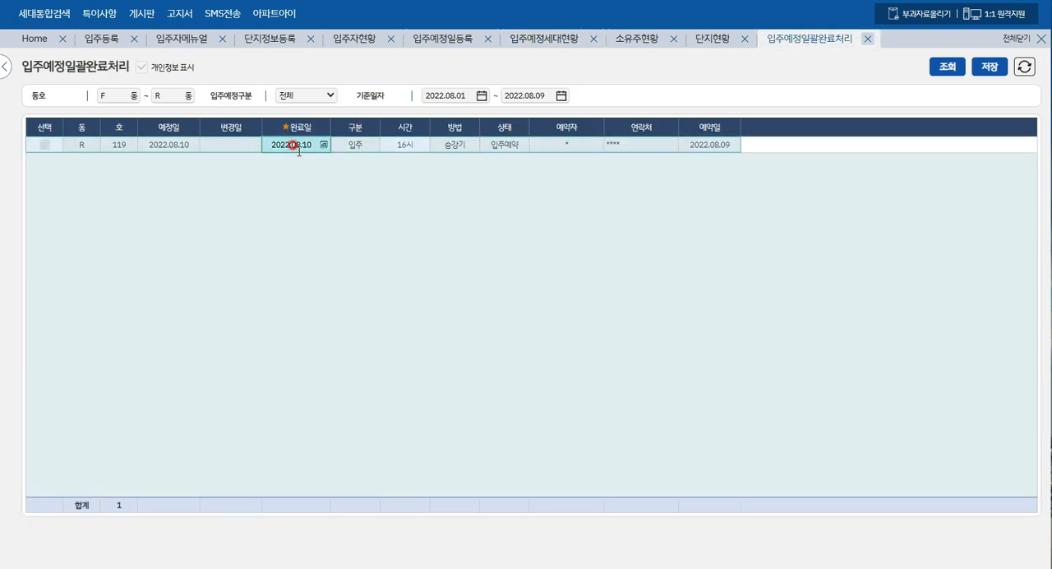